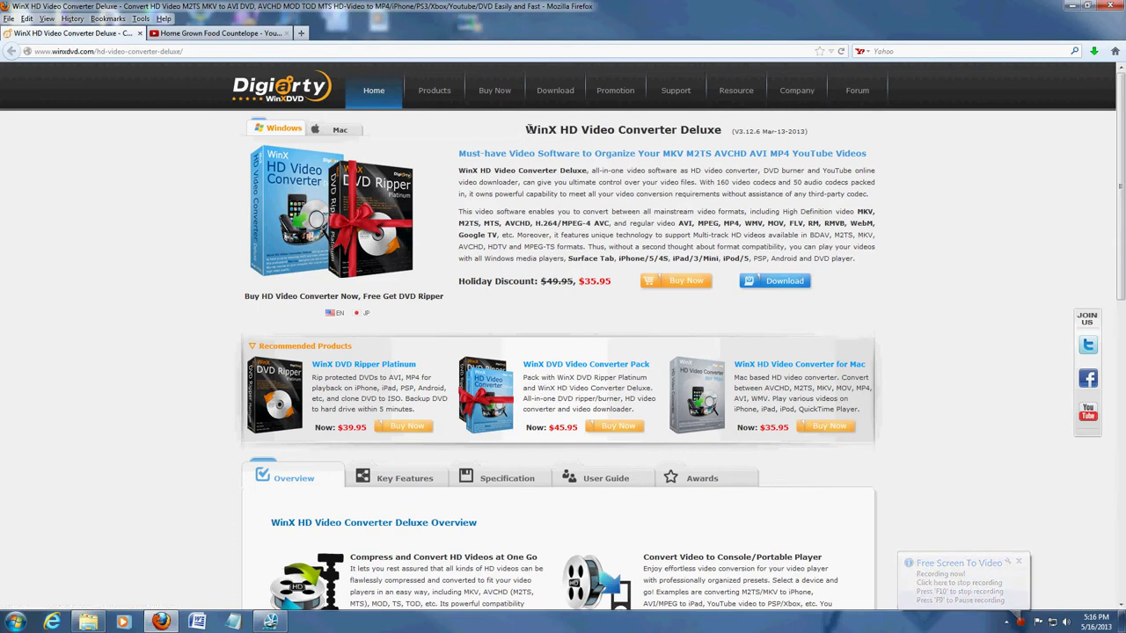
Step: Highlight the product name and the holiday discount prices on the product page
drag(525, 130, 721, 124)
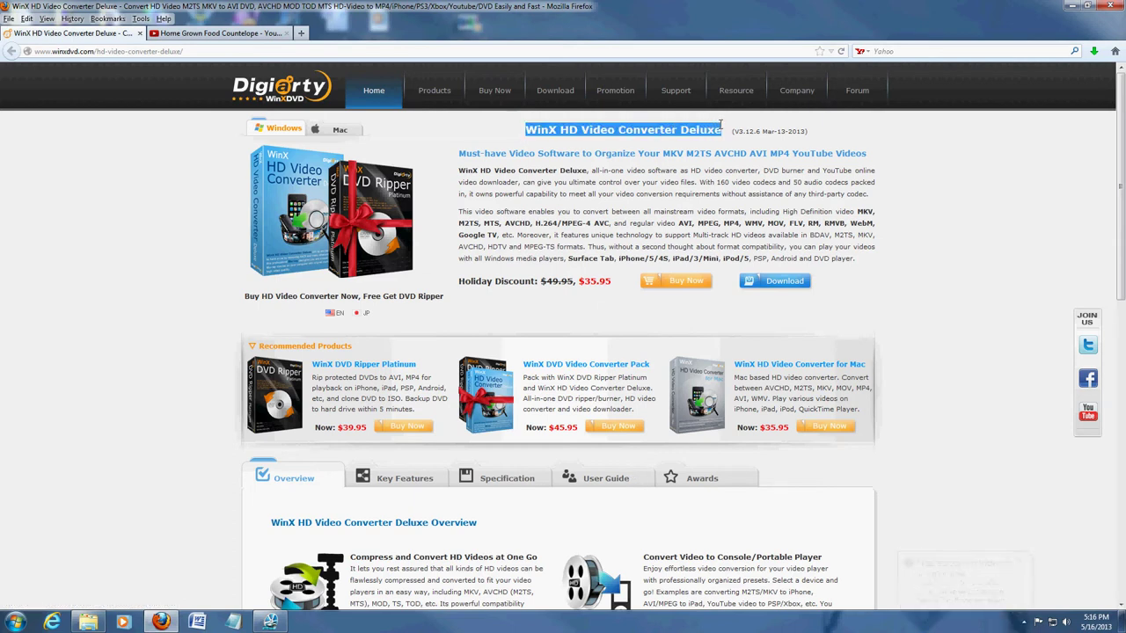
click(790, 246)
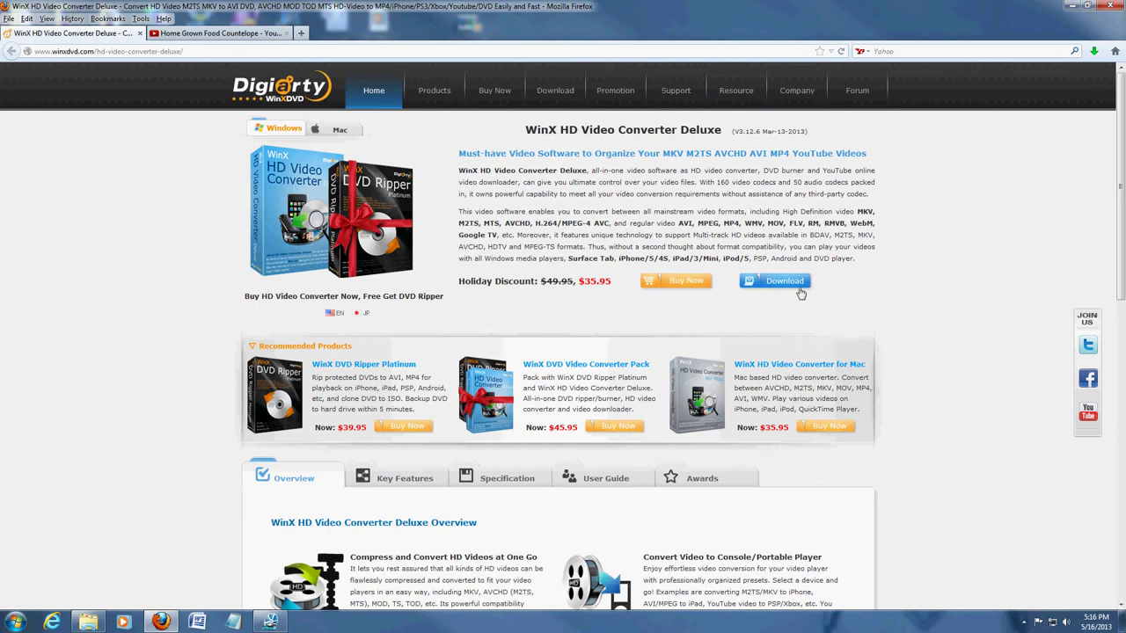
drag(540, 280, 620, 286)
click(597, 315)
Step: Download the converter installer and save it to disk
click(779, 286)
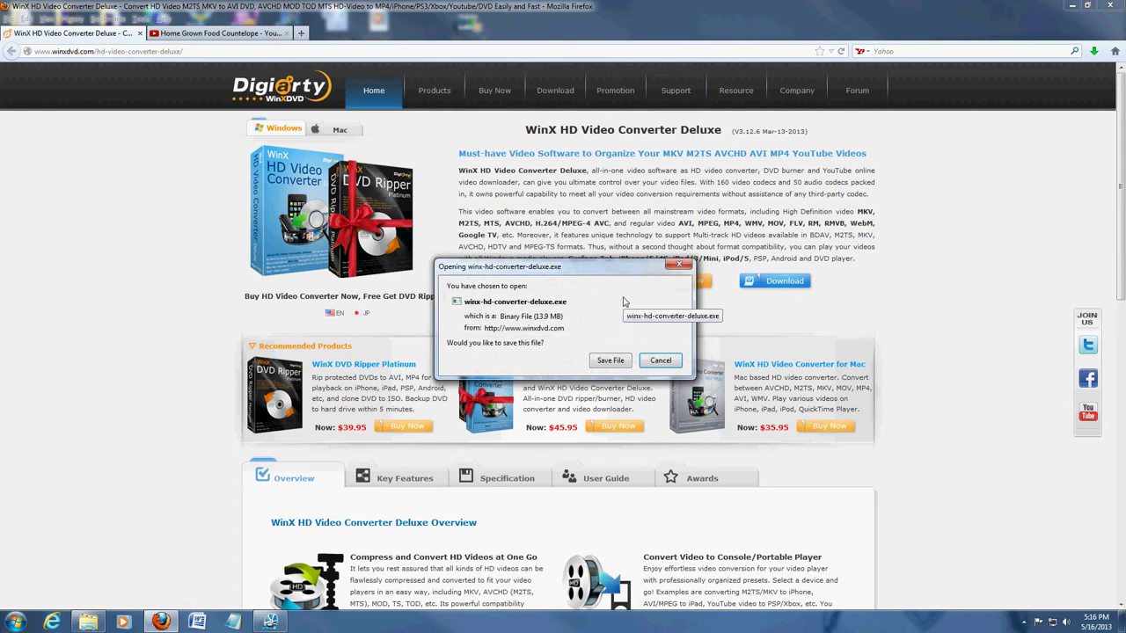
click(612, 362)
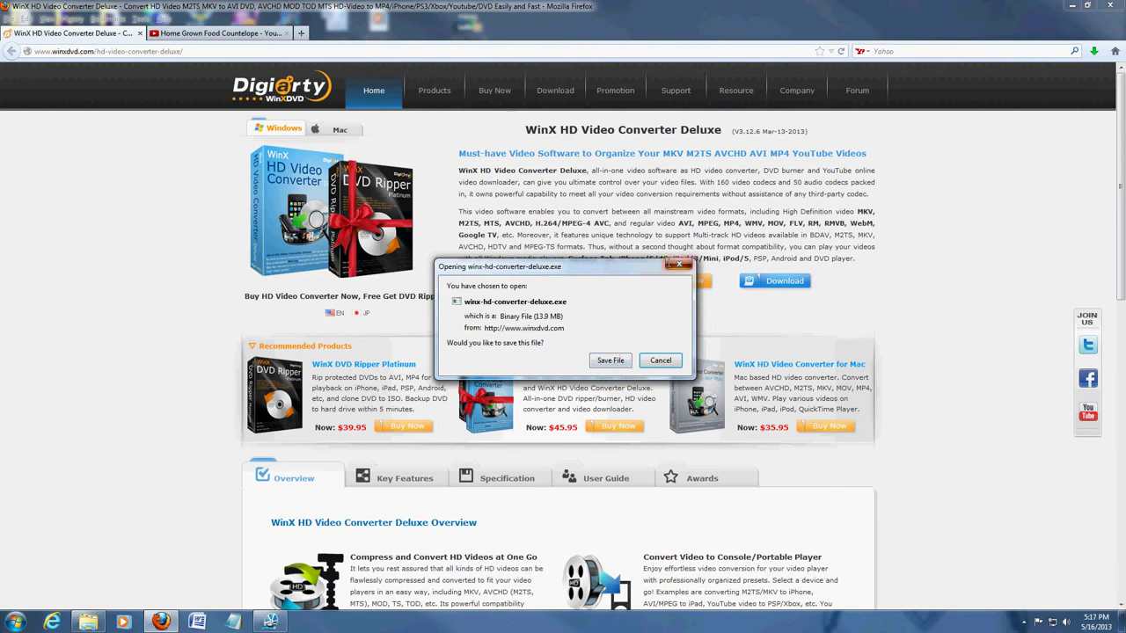
click(679, 265)
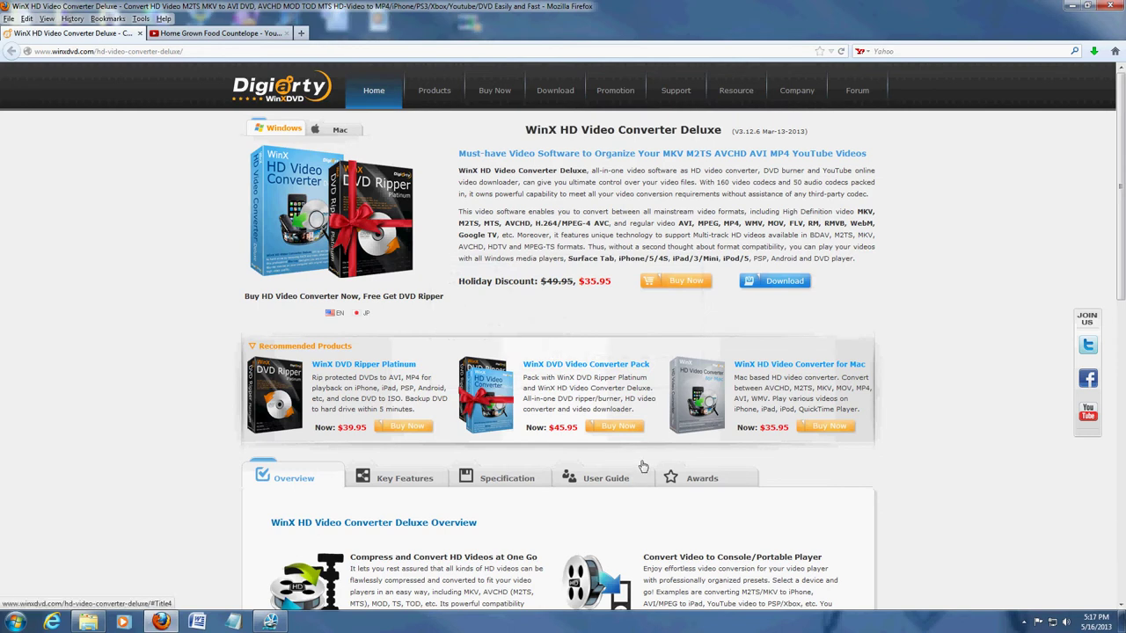
Step: Minimize Firefox and nudge the converter window into place on the desktop
click(1071, 5)
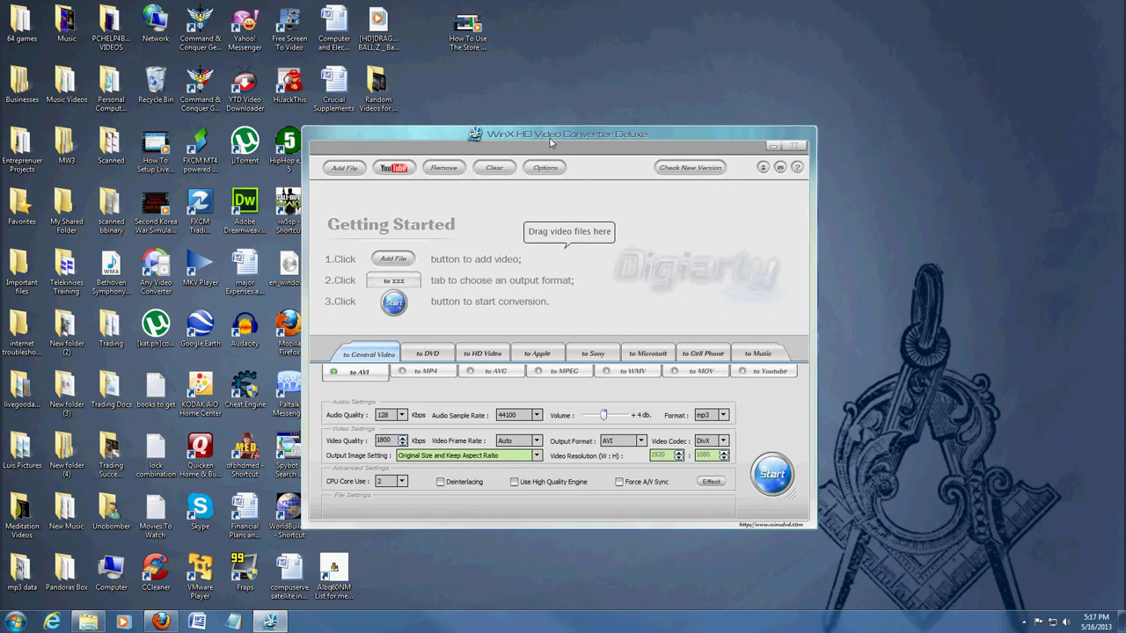
drag(550, 151, 541, 155)
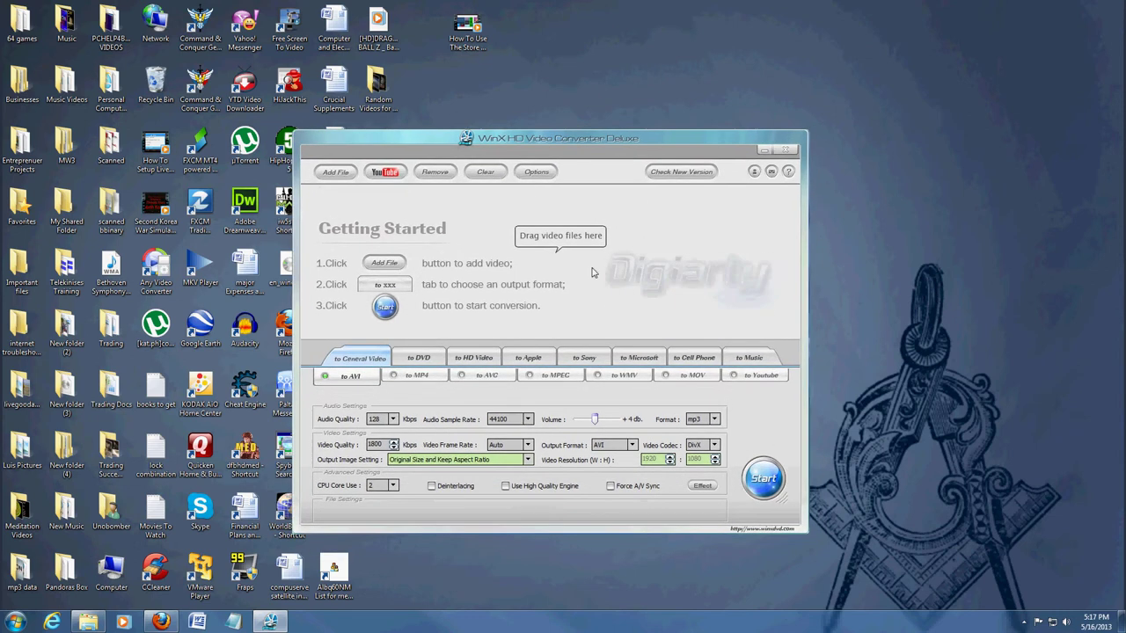
mouse_move(635, 141)
mouse_down()
mouse_move(601, 122)
mouse_move(629, 138)
mouse_up()
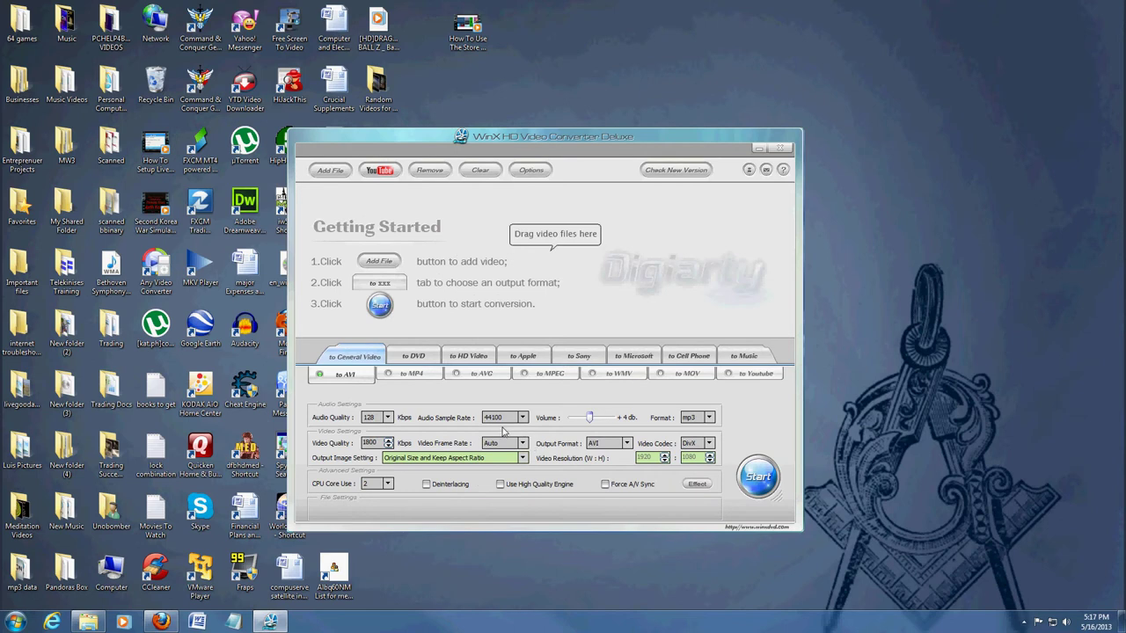
drag(536, 150, 534, 149)
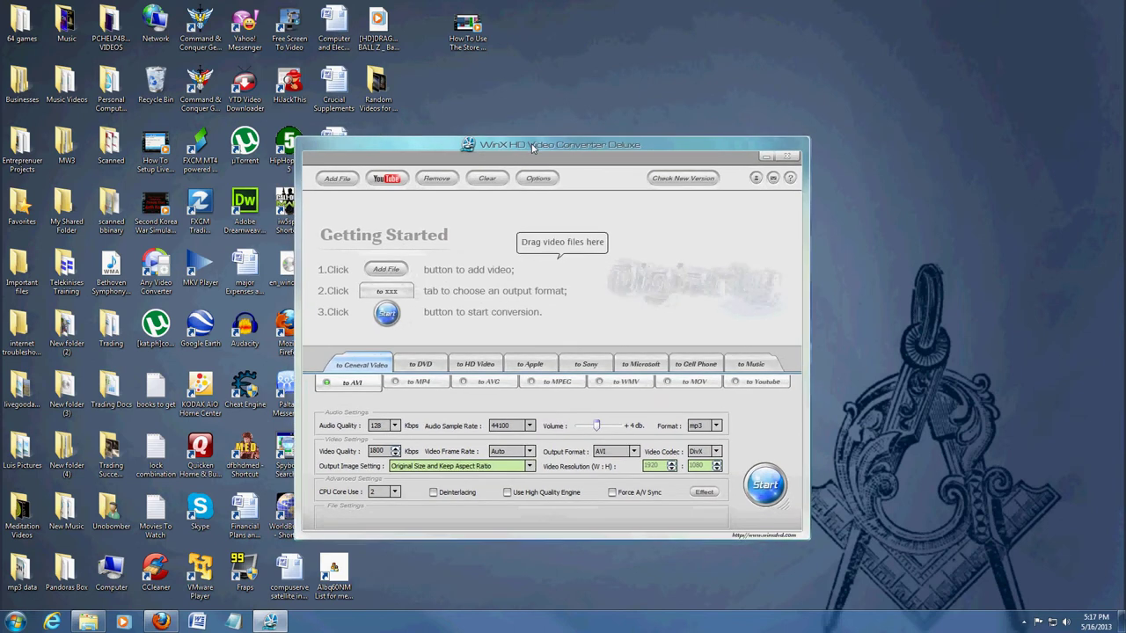
Step: Load the 'How To Use The Store Ap On Windows 8' video through Add File
click(338, 181)
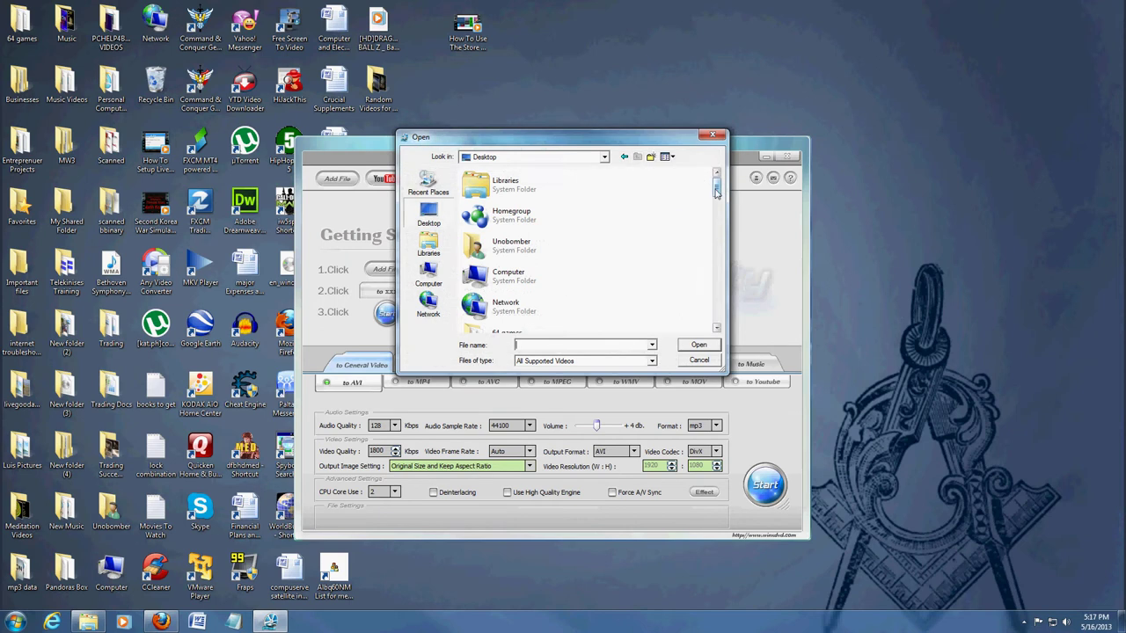
drag(717, 191, 716, 314)
click(529, 241)
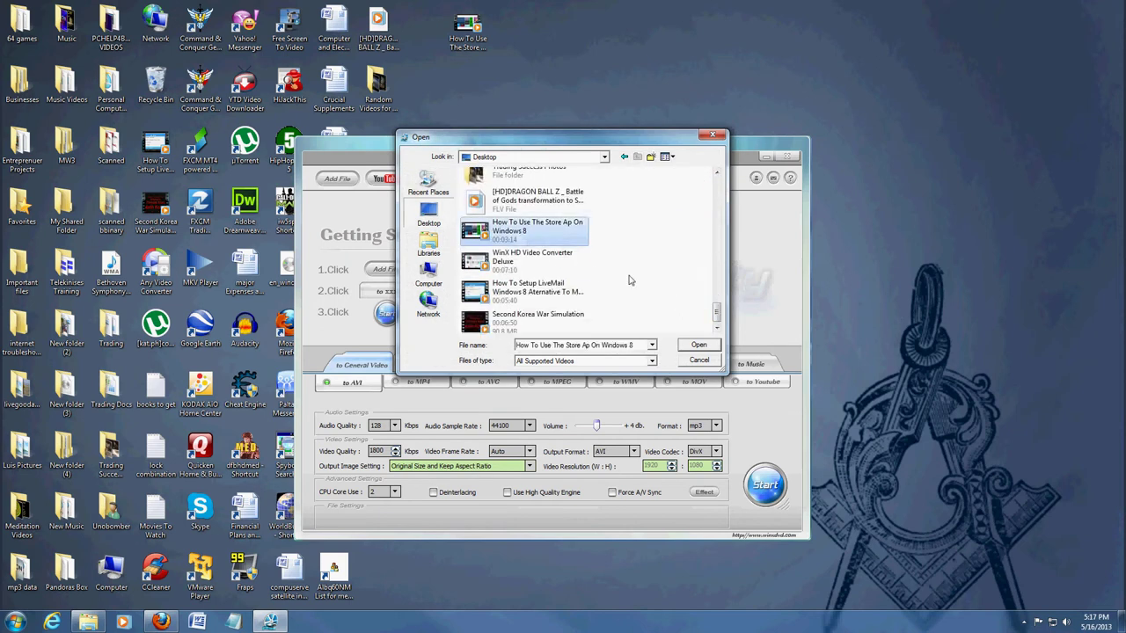
click(697, 345)
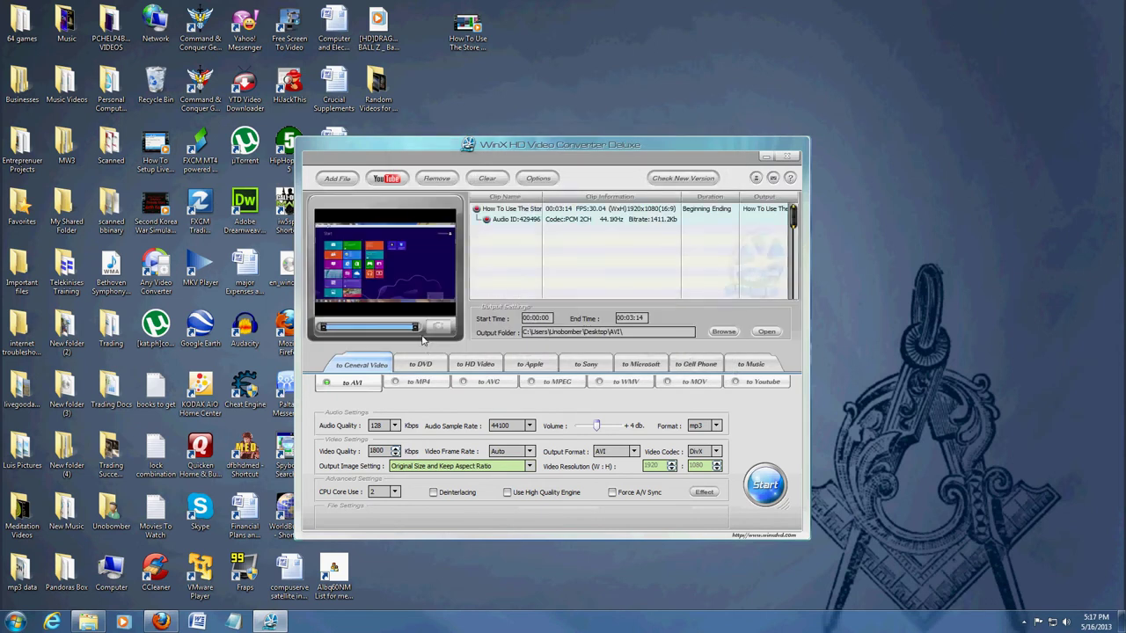
Step: Trim the clip to run from 00:00:30 to 00:02:24
drag(418, 329, 392, 328)
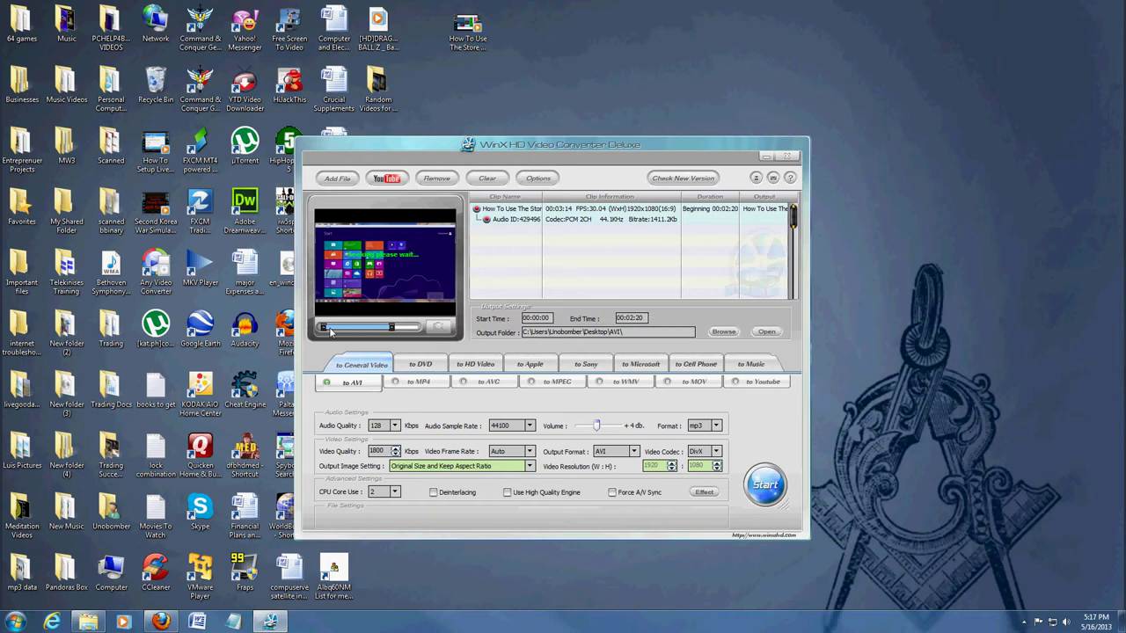
mouse_move(324, 328)
mouse_down()
mouse_move(411, 330)
mouse_move(337, 330)
mouse_up()
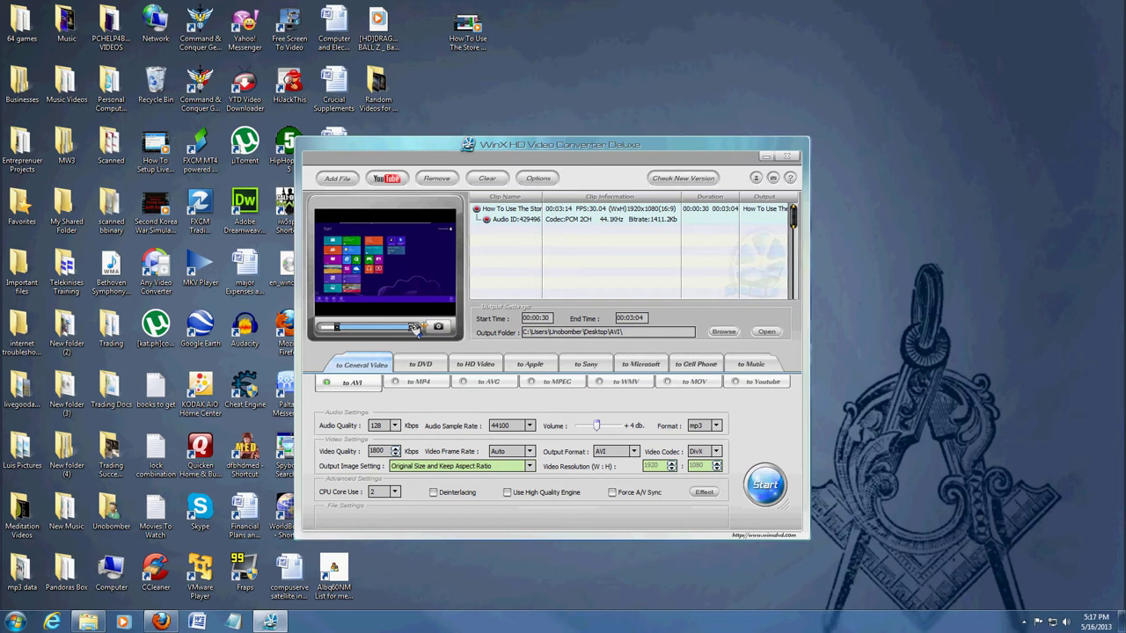
drag(416, 329, 394, 329)
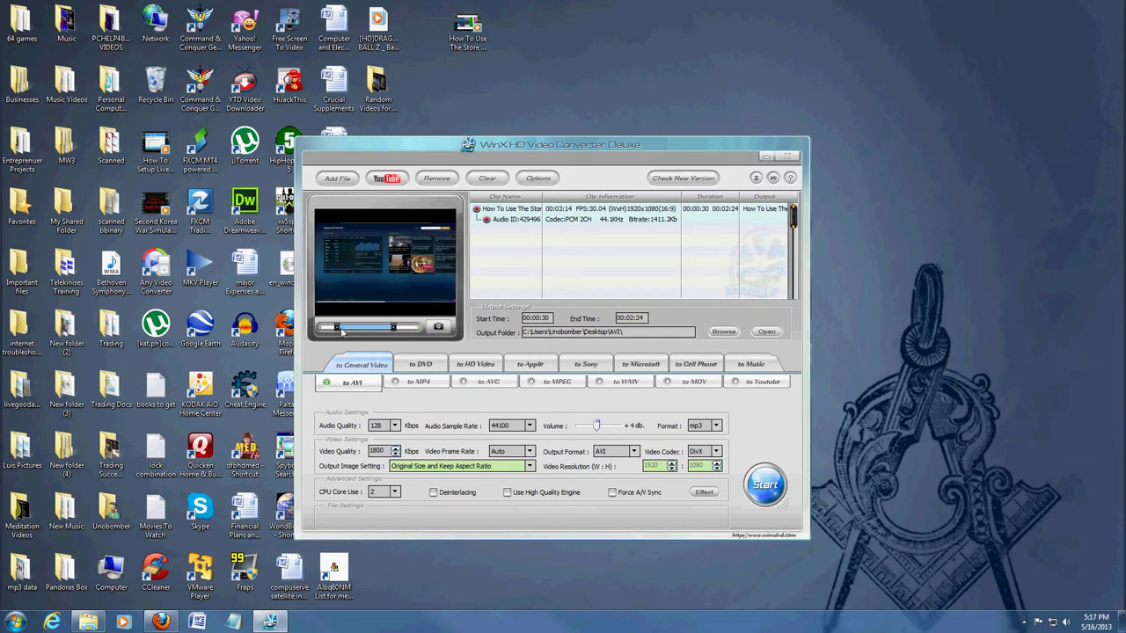
click(444, 332)
Step: Cycle the General Video profiles through AVC, MPEG and WMV, settling on MOV (MPEG4, aac)
click(439, 332)
click(488, 384)
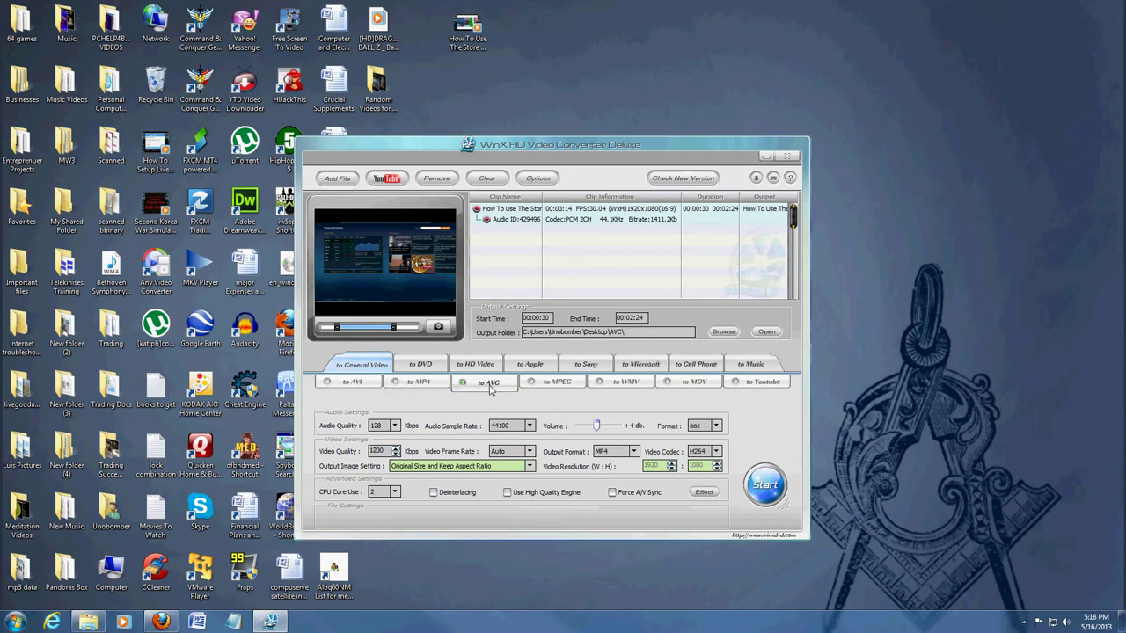
click(559, 383)
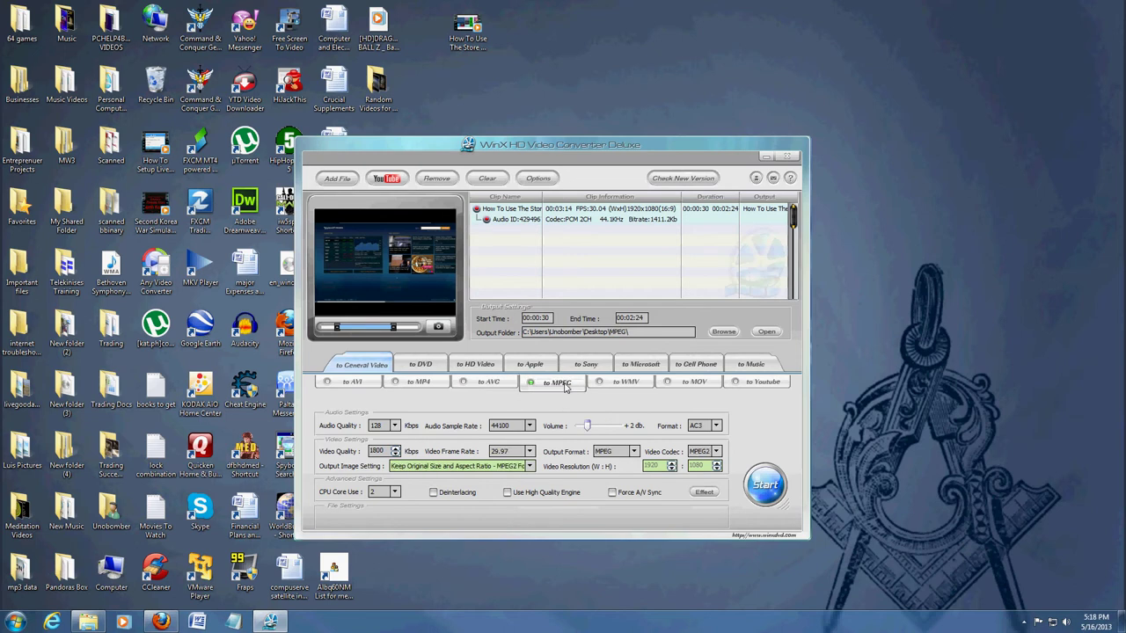
click(630, 384)
click(686, 386)
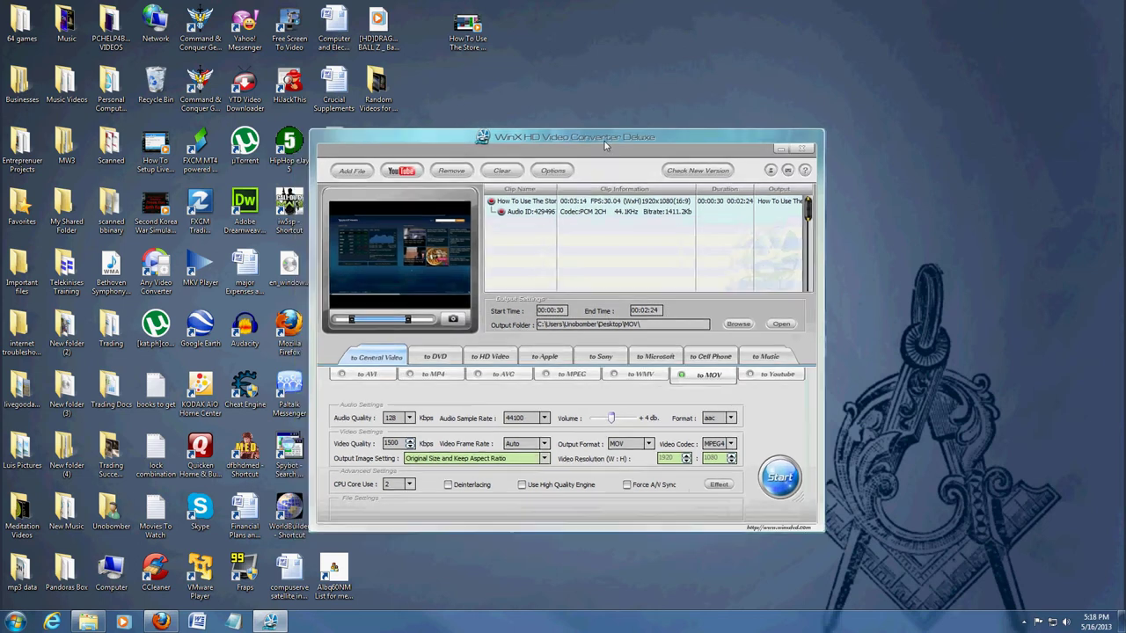
Step: Switch output to DVD VOB, keeping the NTSC, 4:3 for Standard TV setting
click(440, 357)
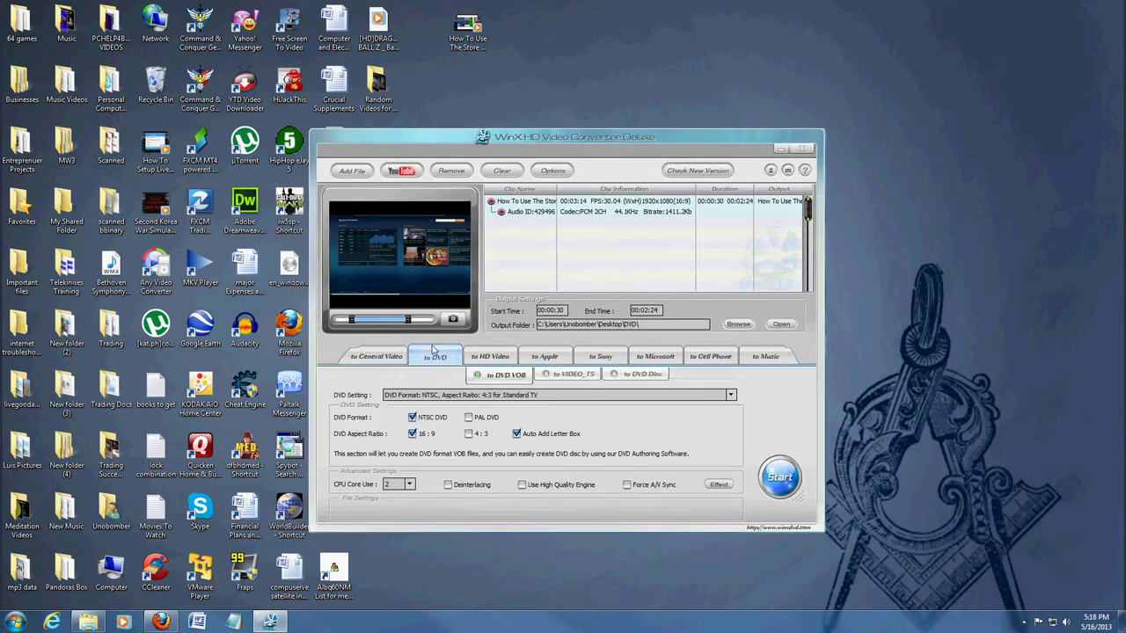
click(449, 397)
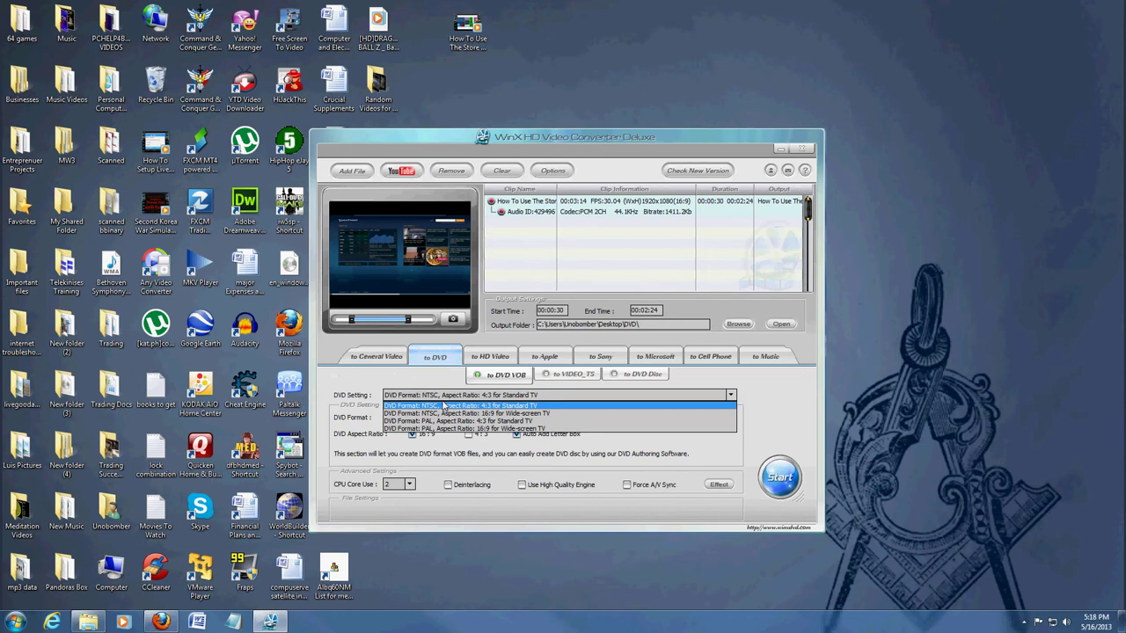
click(763, 390)
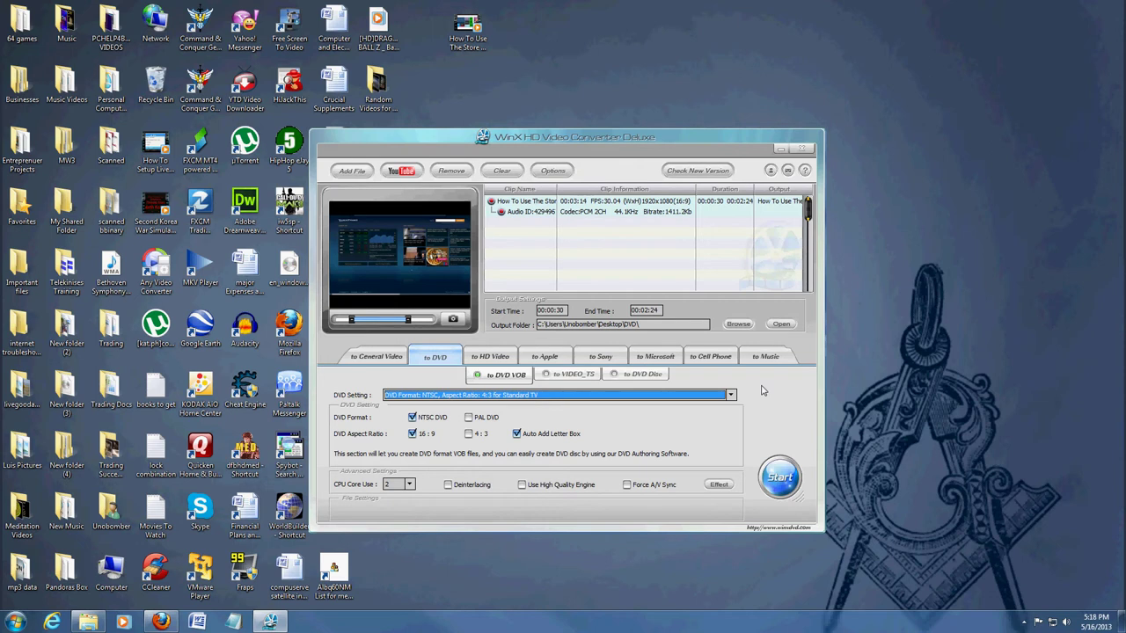
click(731, 398)
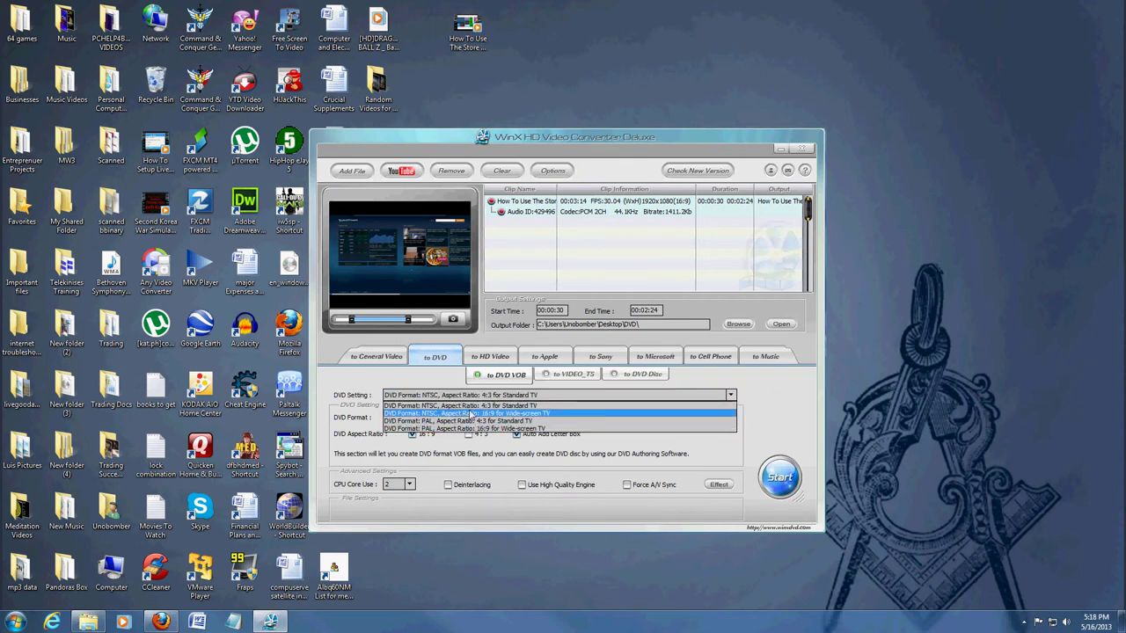
click(800, 419)
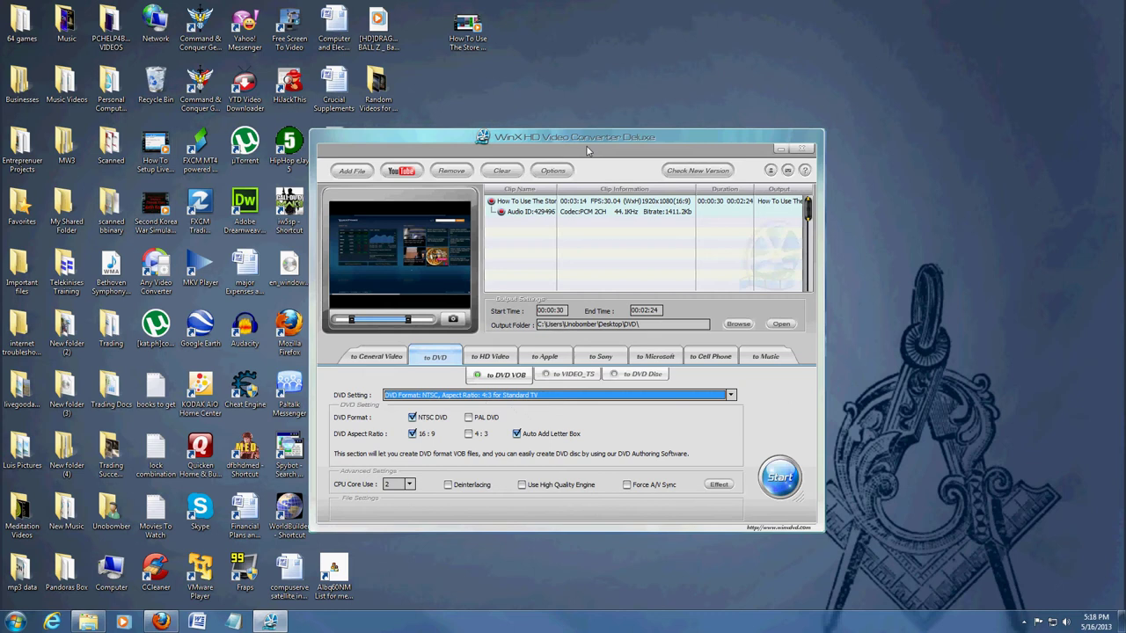
drag(575, 139, 580, 154)
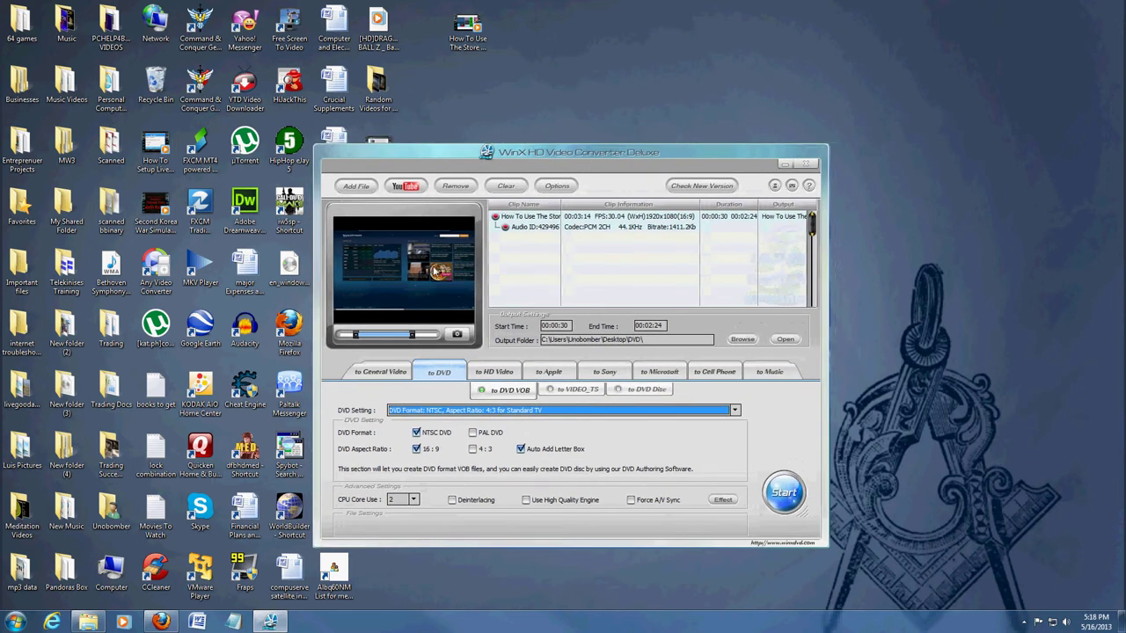
Step: Start a YouTube download, accepting the warning that clears local clips, and return to Firefox
click(406, 187)
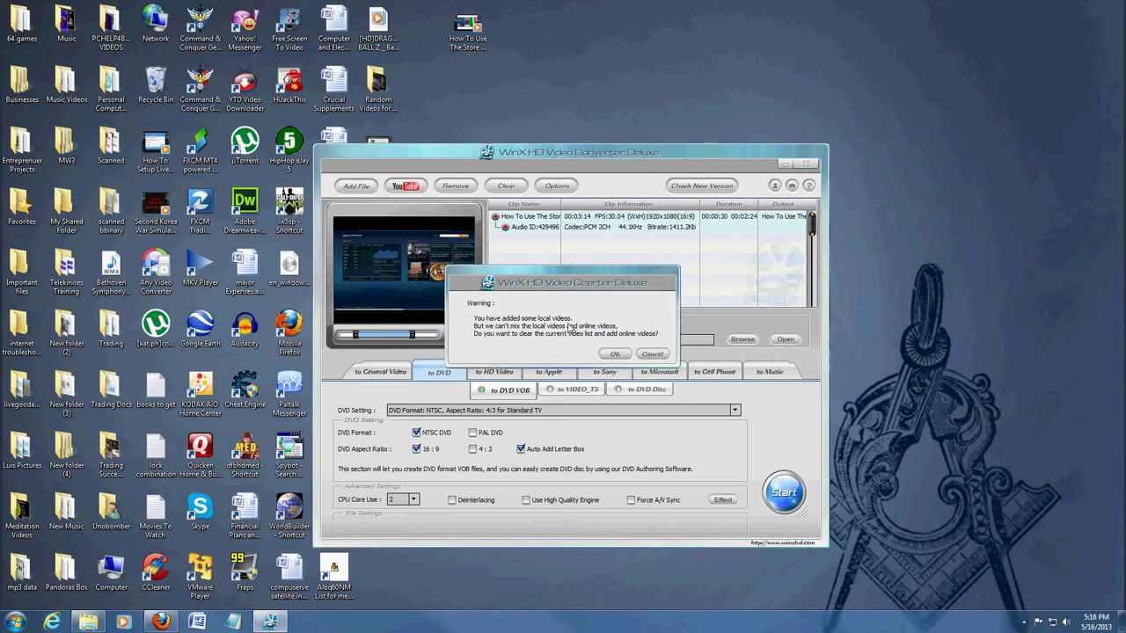
click(615, 354)
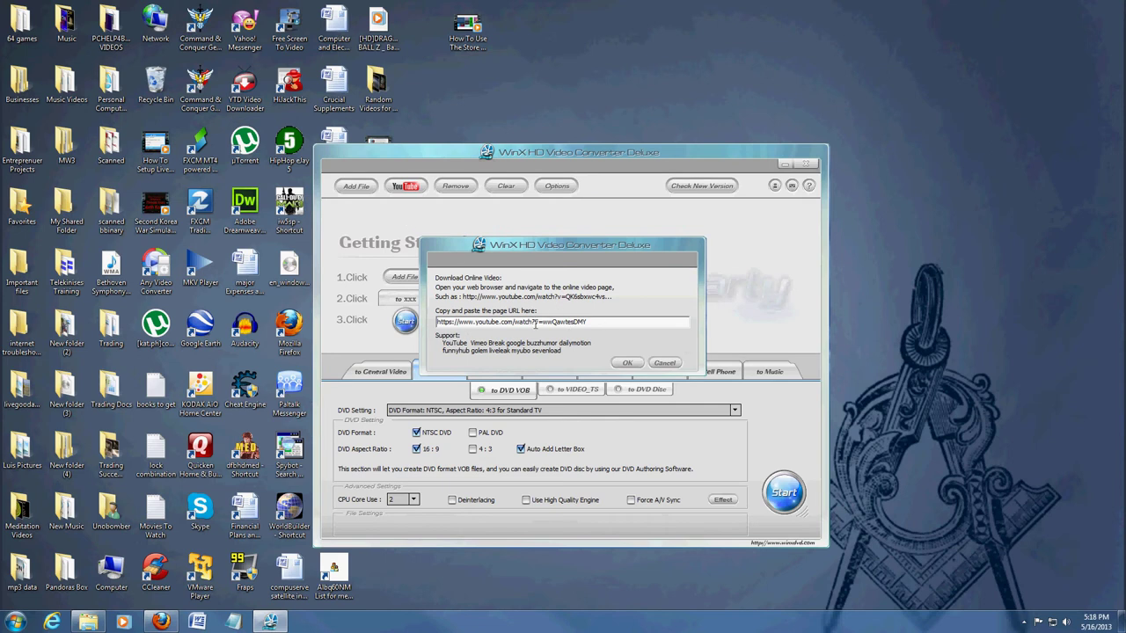
click(160, 622)
Step: Switch to the Home Grown Food Countelope video and select its web address
click(220, 32)
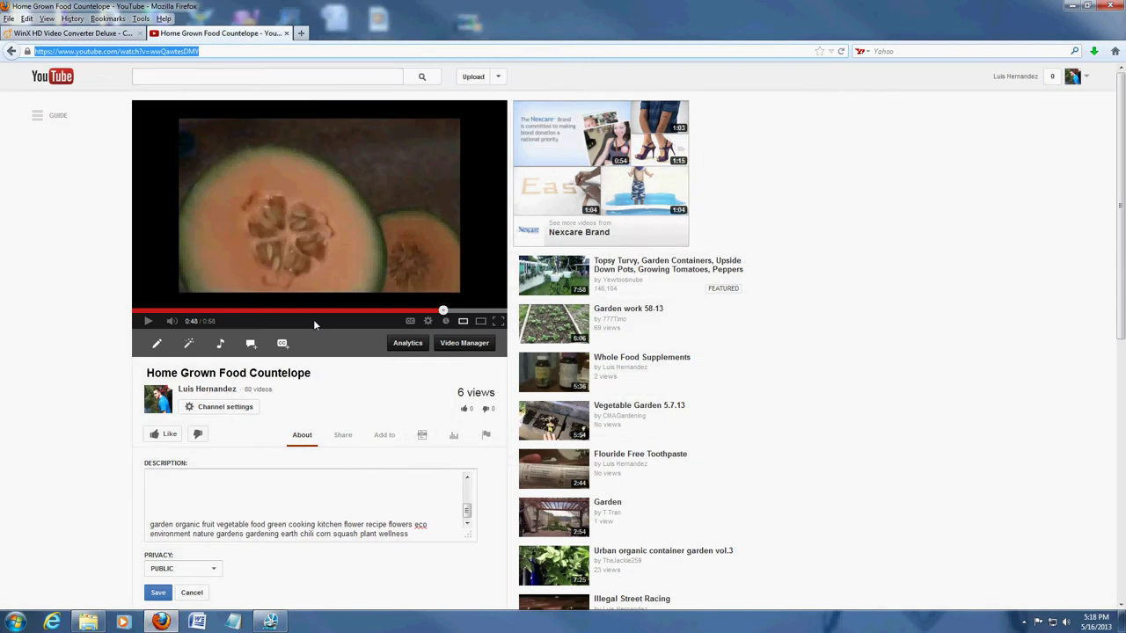
click(199, 51)
drag(199, 51, 33, 53)
Step: Paste the YouTube link into the download dialog's URL field and confirm to analyze it
click(270, 622)
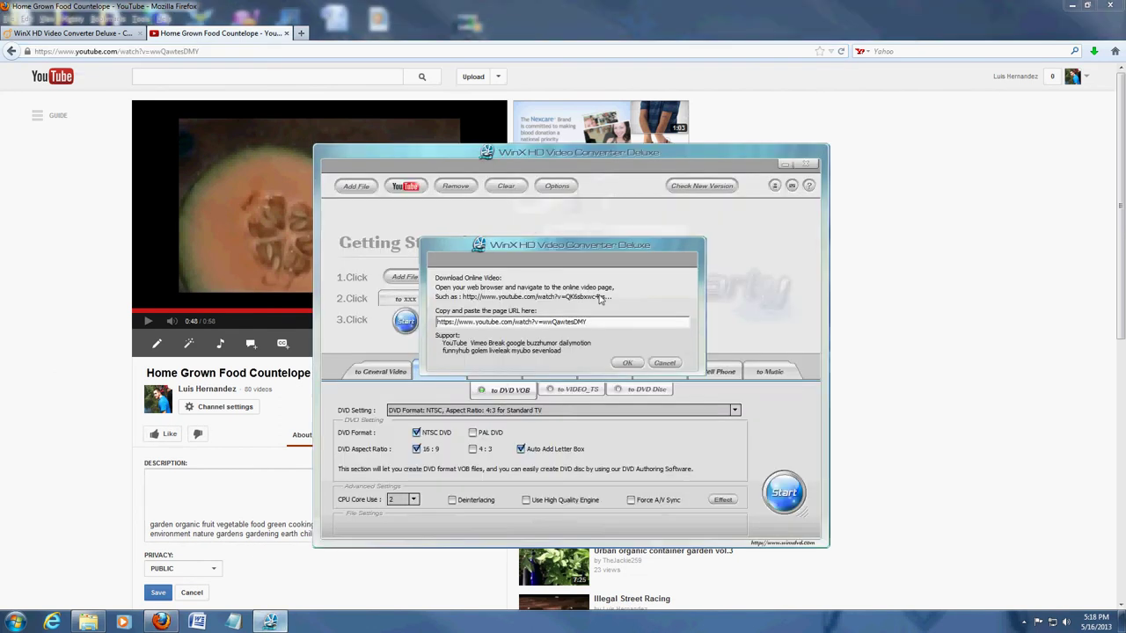
drag(578, 326, 413, 322)
key(ctrl+c)
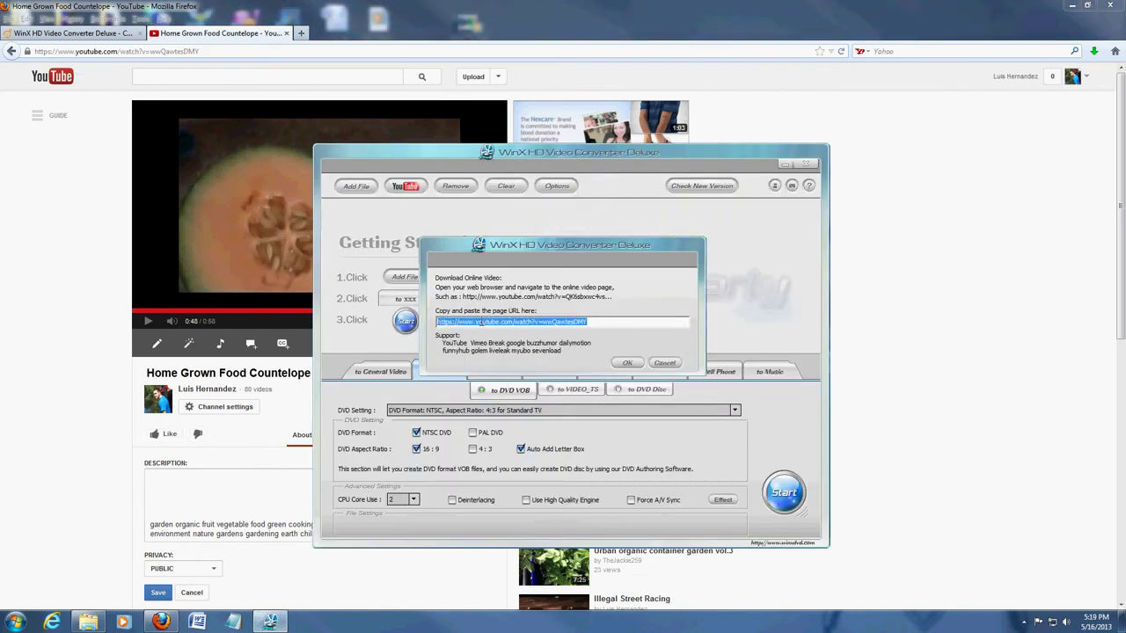
right_click(481, 322)
click(510, 372)
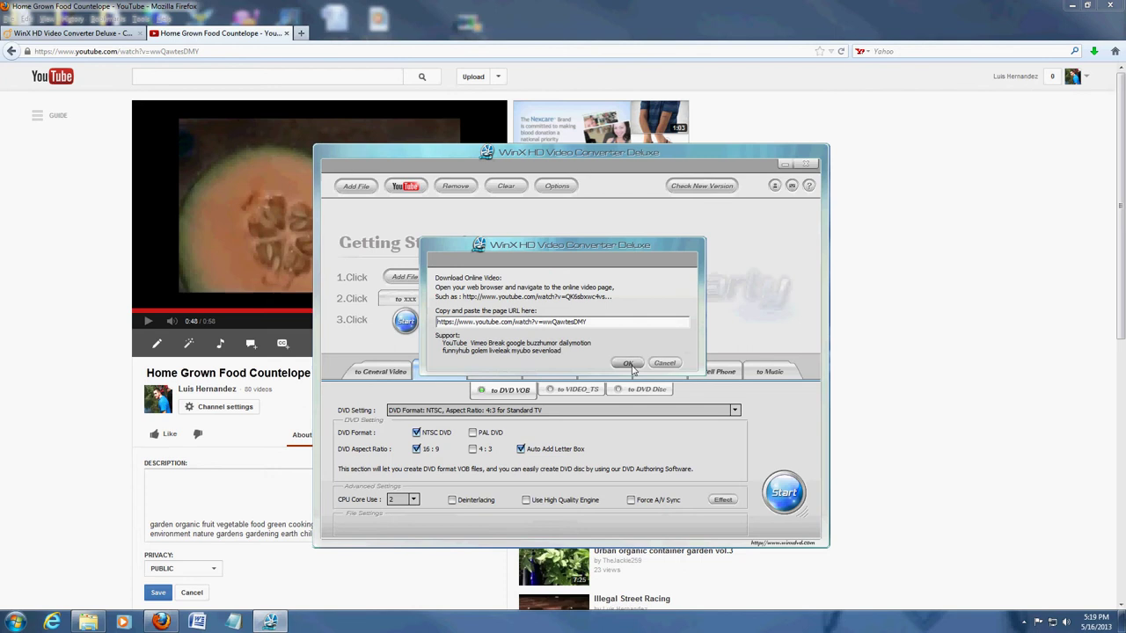
click(626, 364)
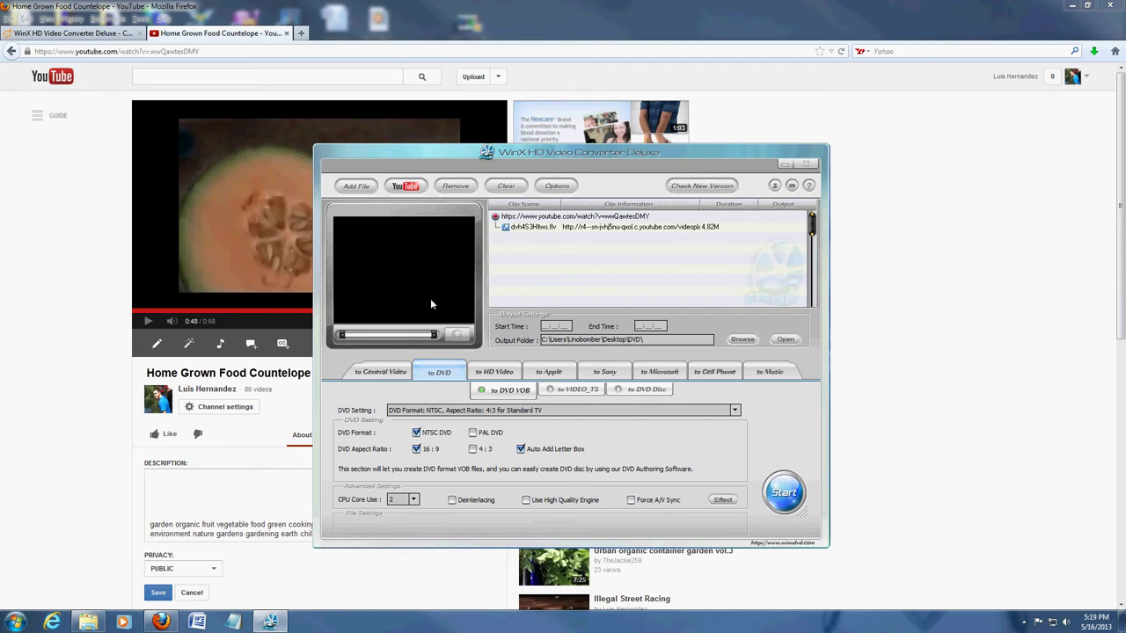
Step: Set the output to AVI with DivX video and mp3 audio, then start downloading and converting
click(379, 372)
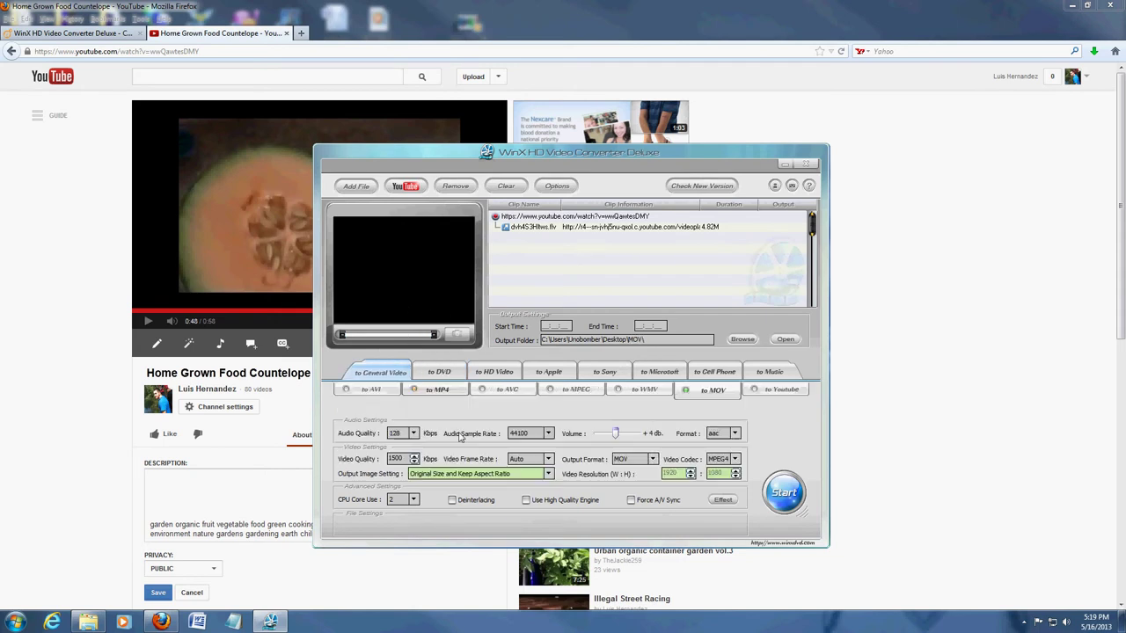
click(369, 390)
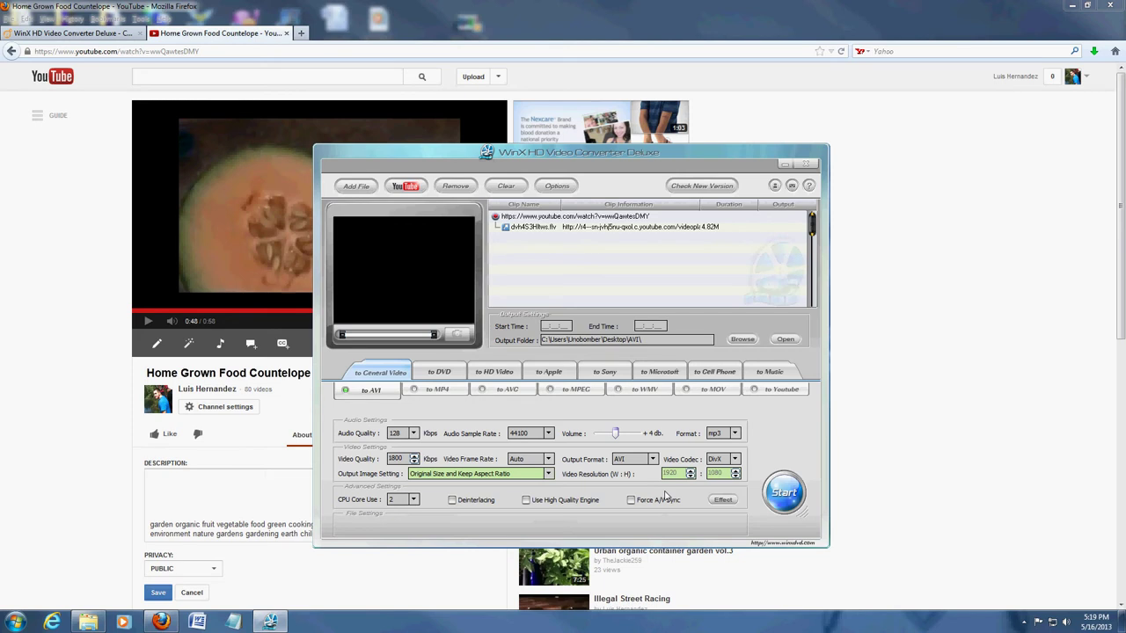
click(783, 494)
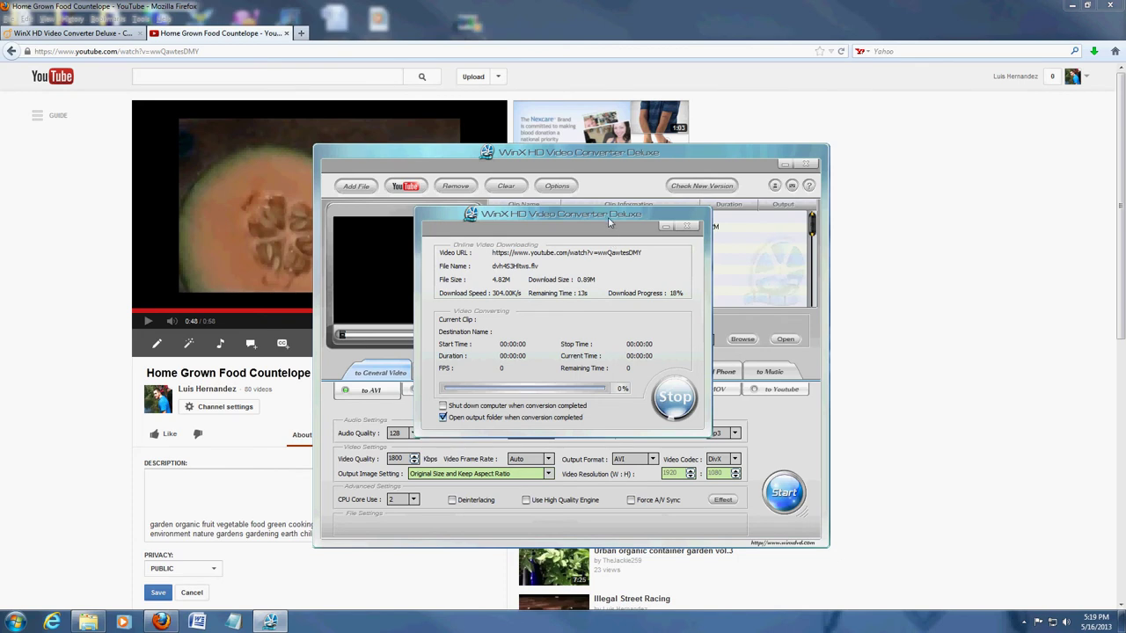
Step: Move the progress window aside and back while the download and conversion finish
drag(606, 218, 697, 389)
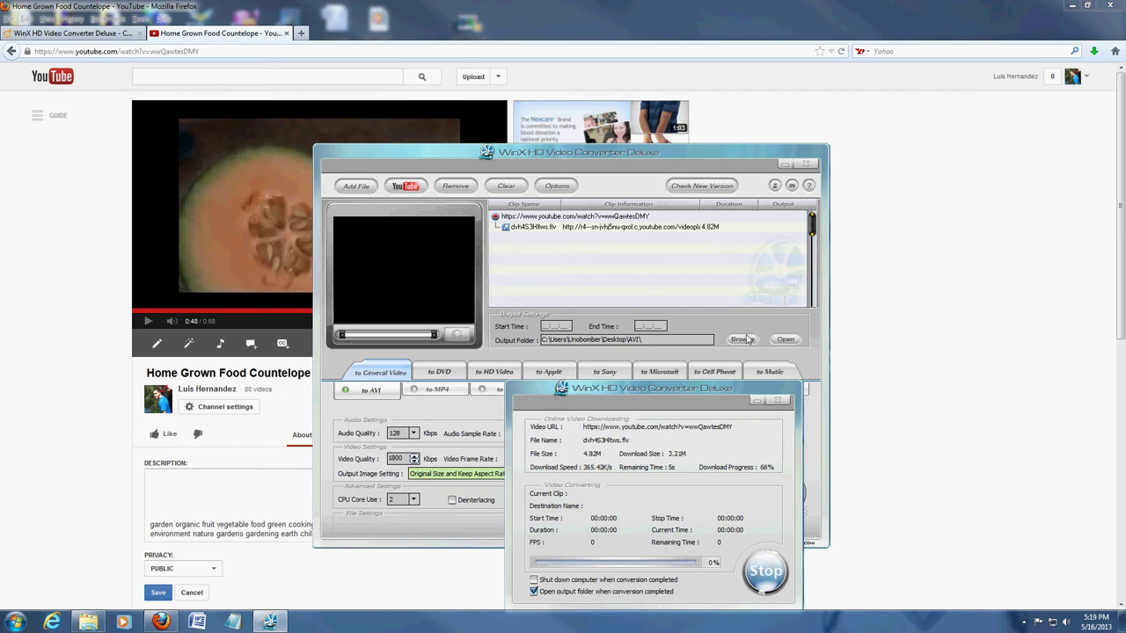
drag(703, 389, 663, 270)
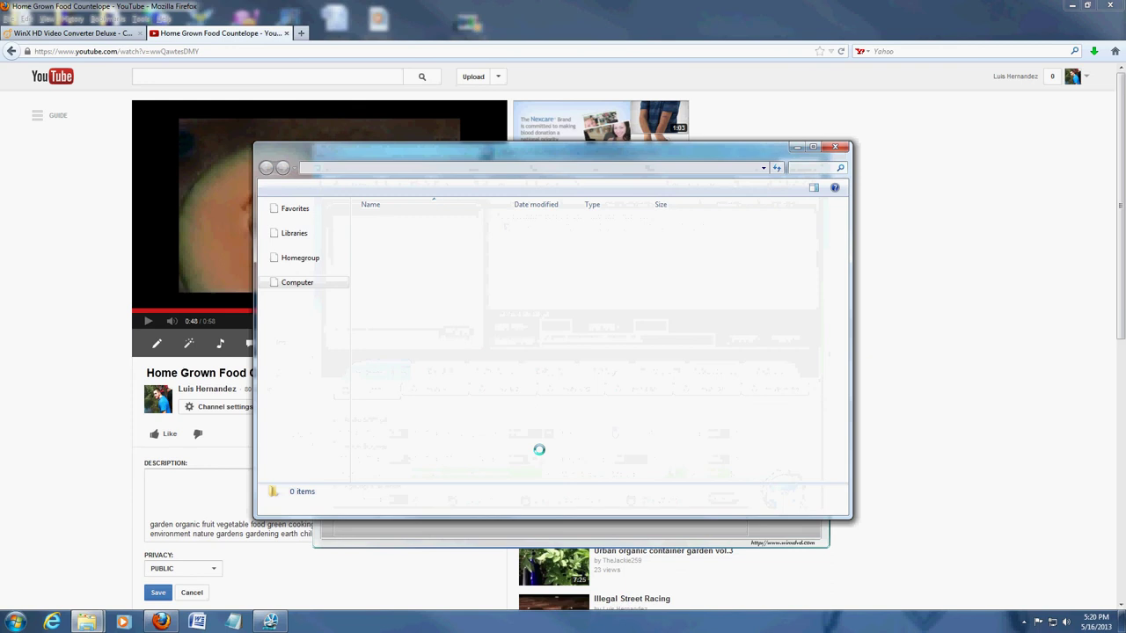
Step: Open the converted file dvh4S3Hltws in Windows Media Player and start playback
drag(438, 156, 445, 177)
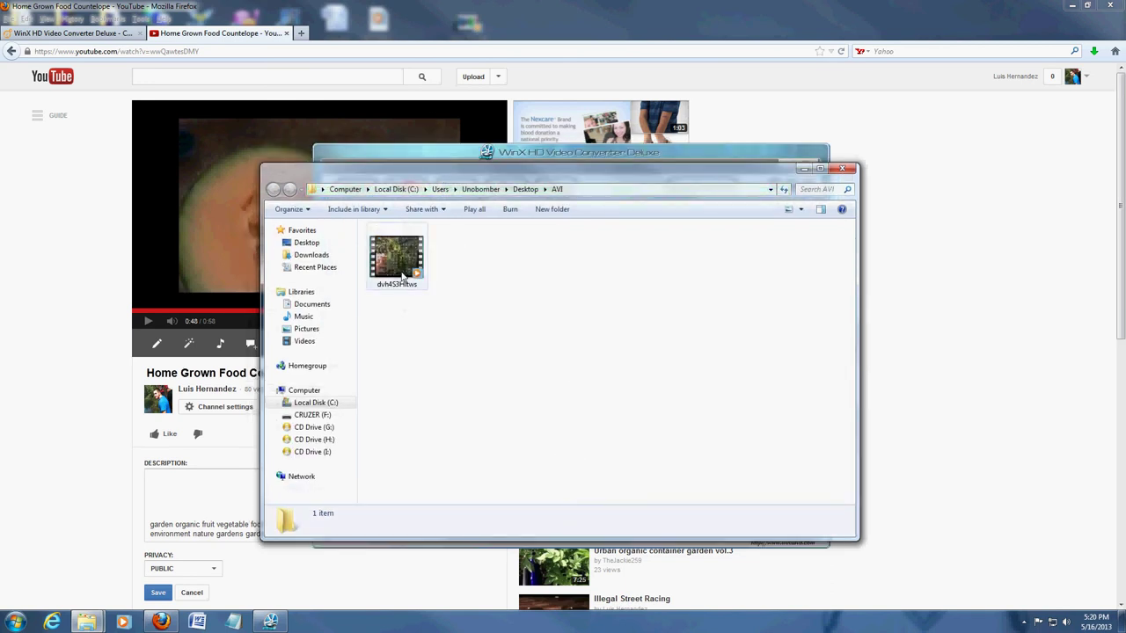
click(403, 275)
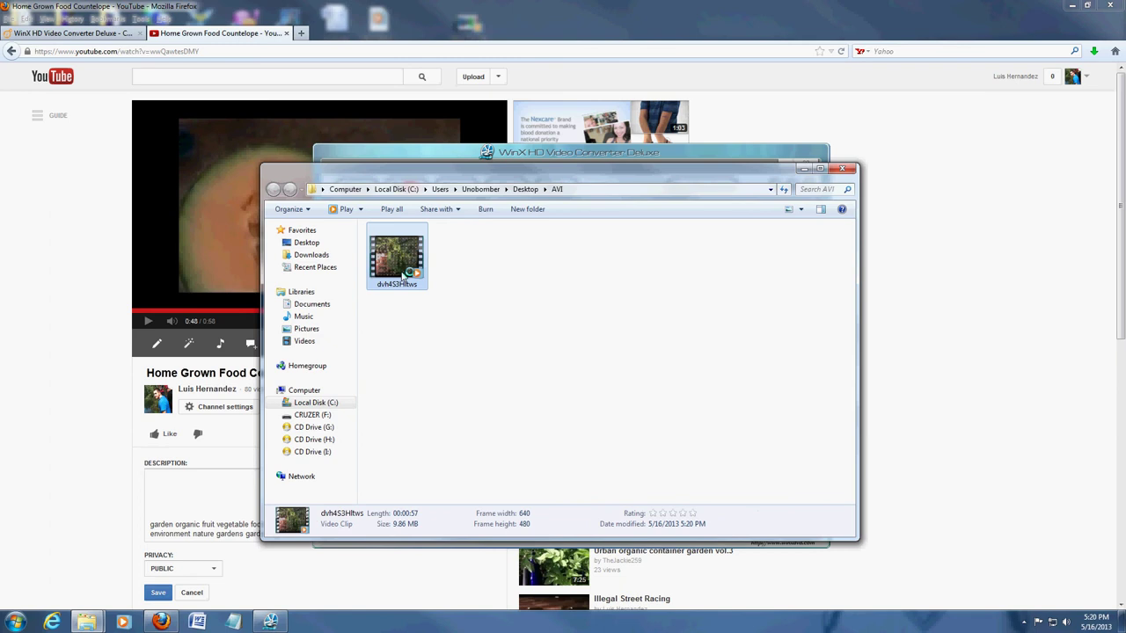
double_click(403, 274)
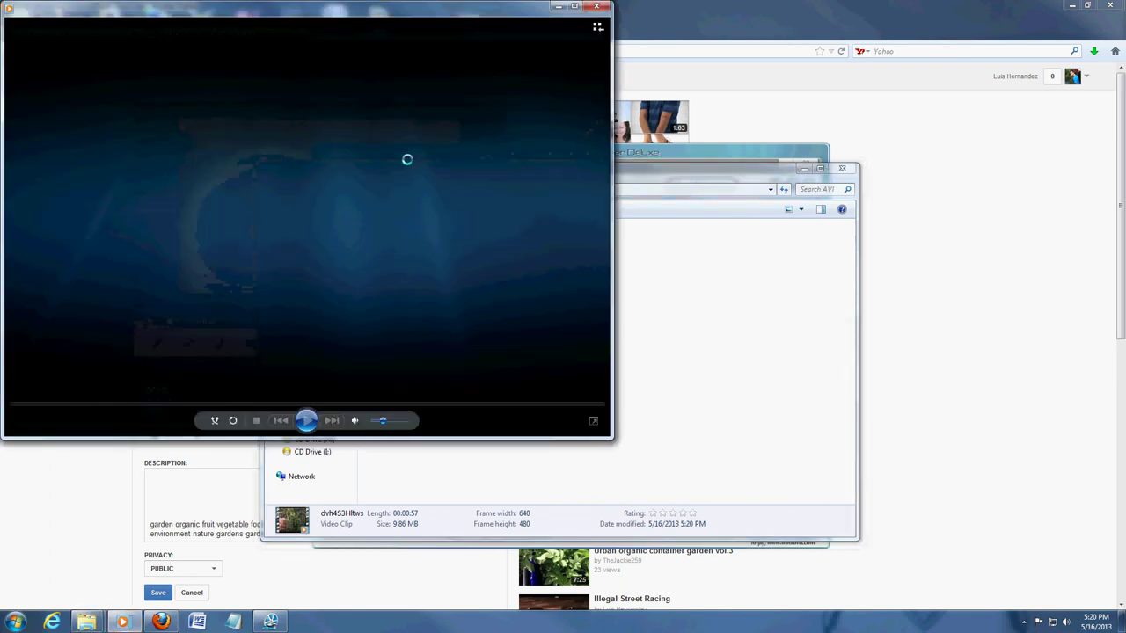
drag(428, 41, 543, 90)
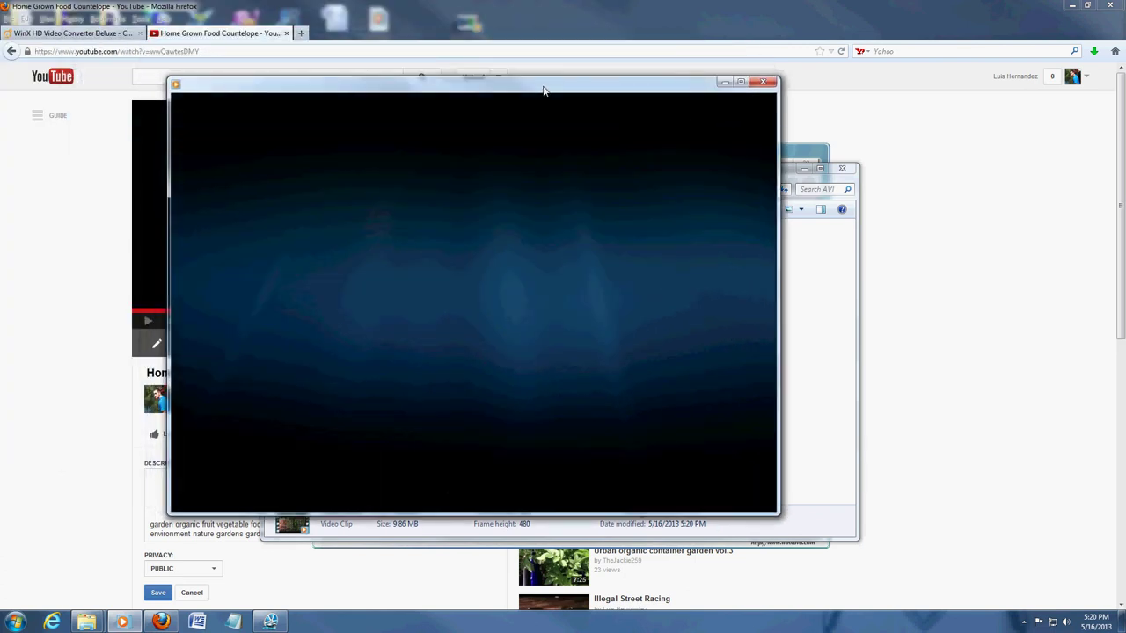
mouse_move(553, 238)
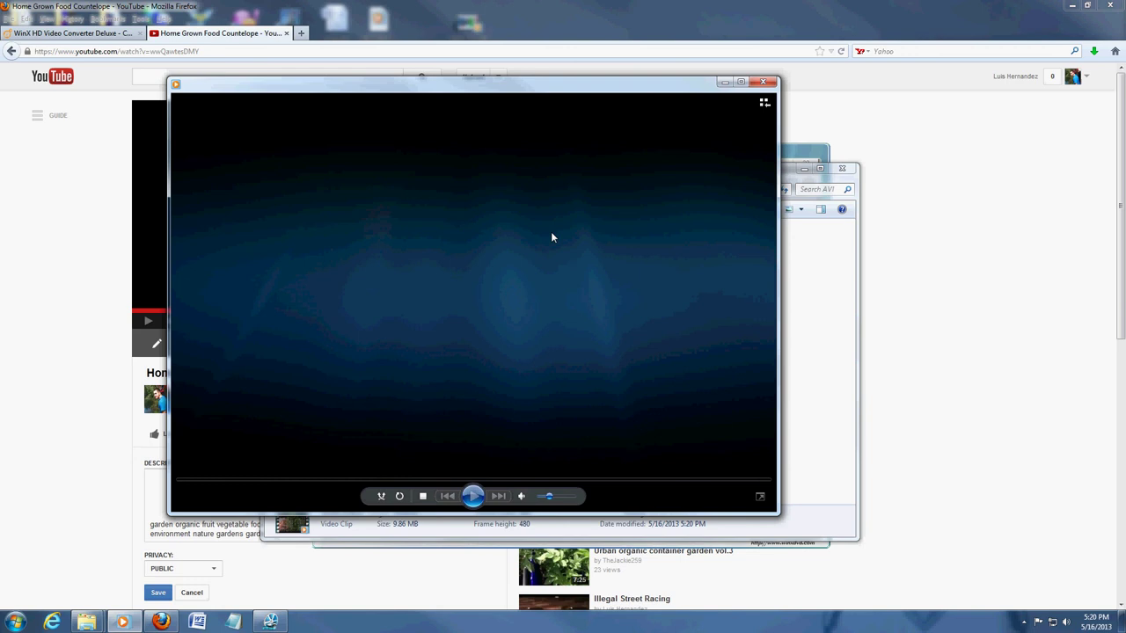
click(552, 238)
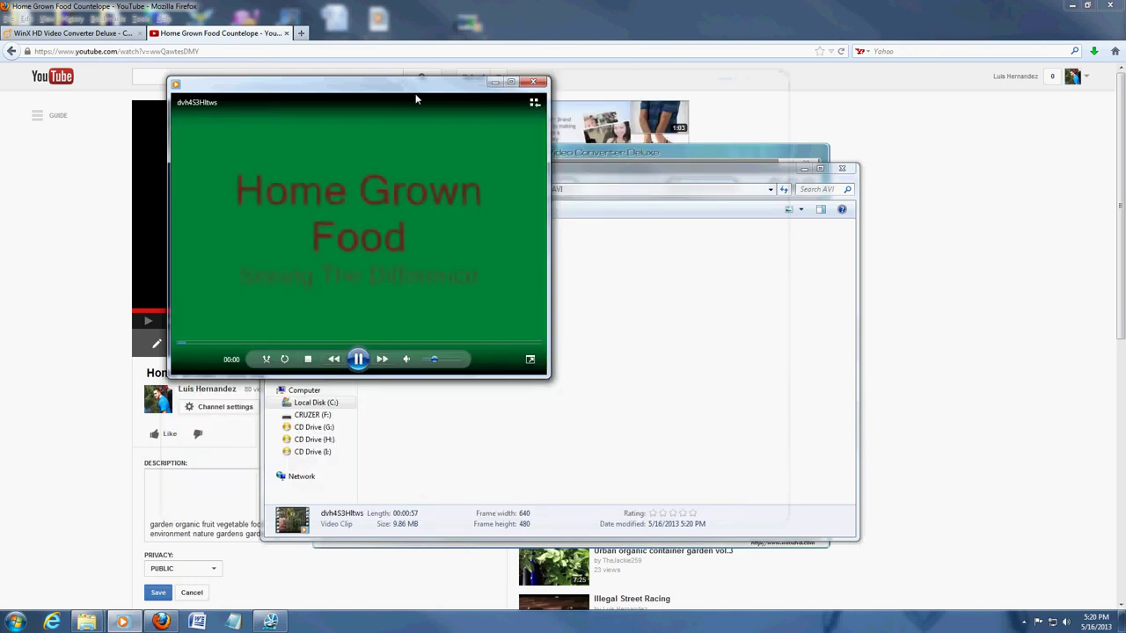
Step: Raise the volume slightly, seek ahead to about 20 seconds, and pause at 00:24
drag(417, 99, 486, 162)
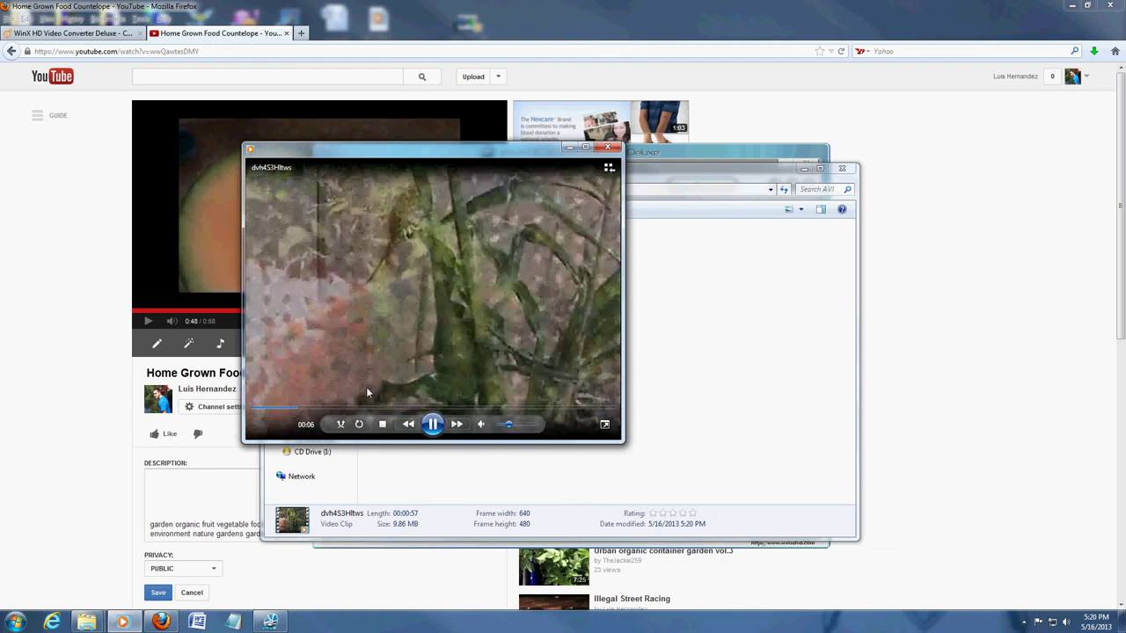
click(515, 426)
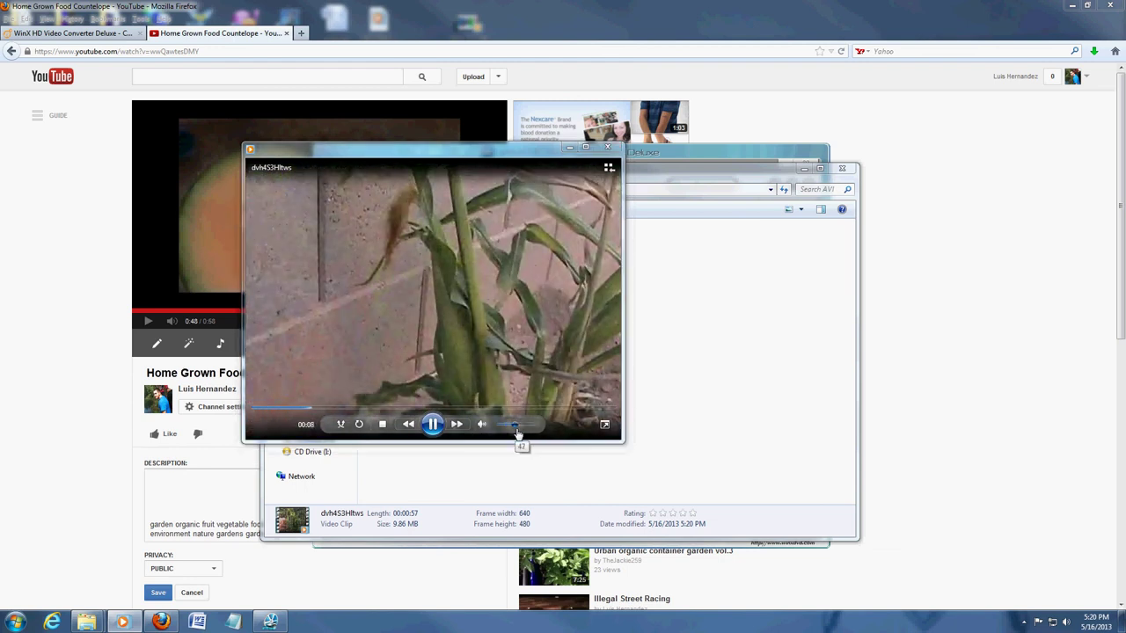
click(378, 409)
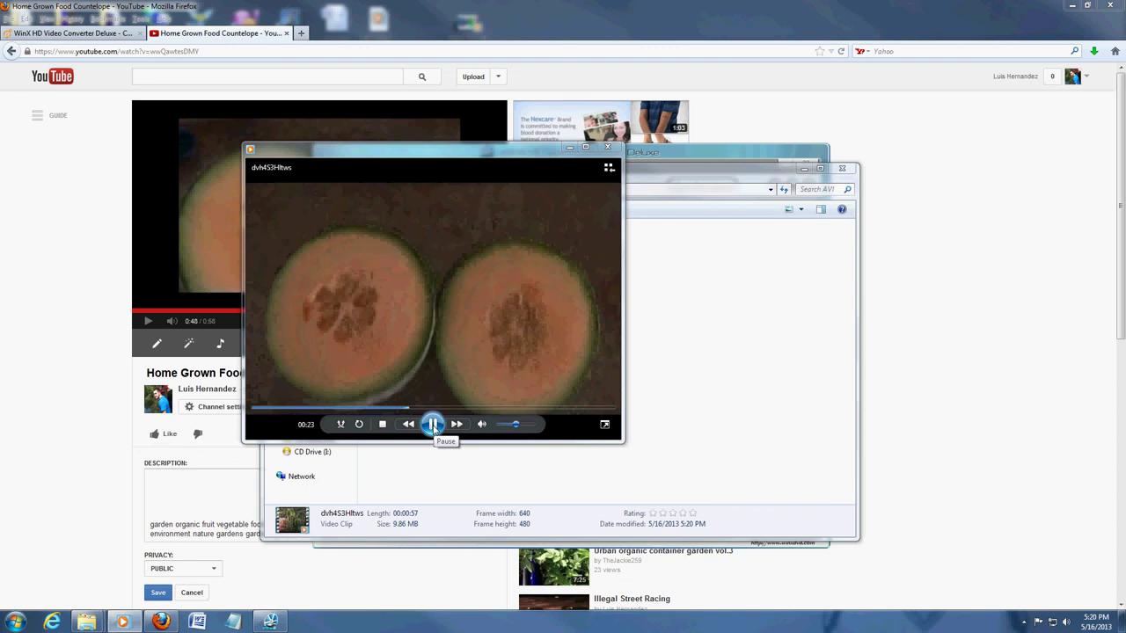
click(433, 425)
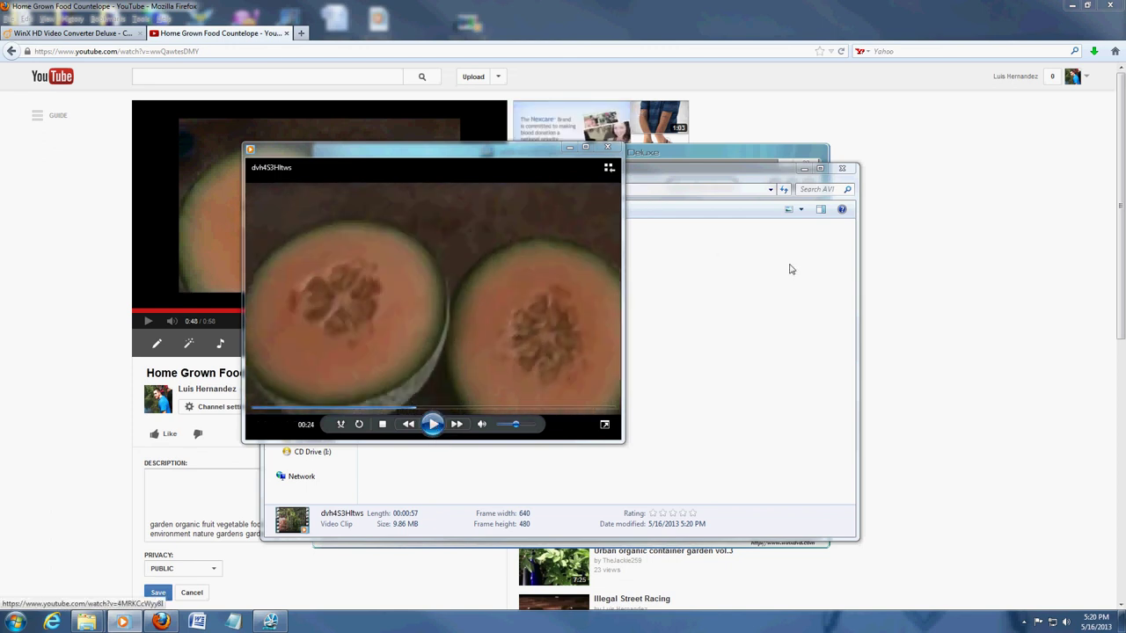
click(770, 164)
Step: Nudge the converter window left and show the WinX HD Video Converter Deluxe product page in Firefox
drag(615, 160, 573, 154)
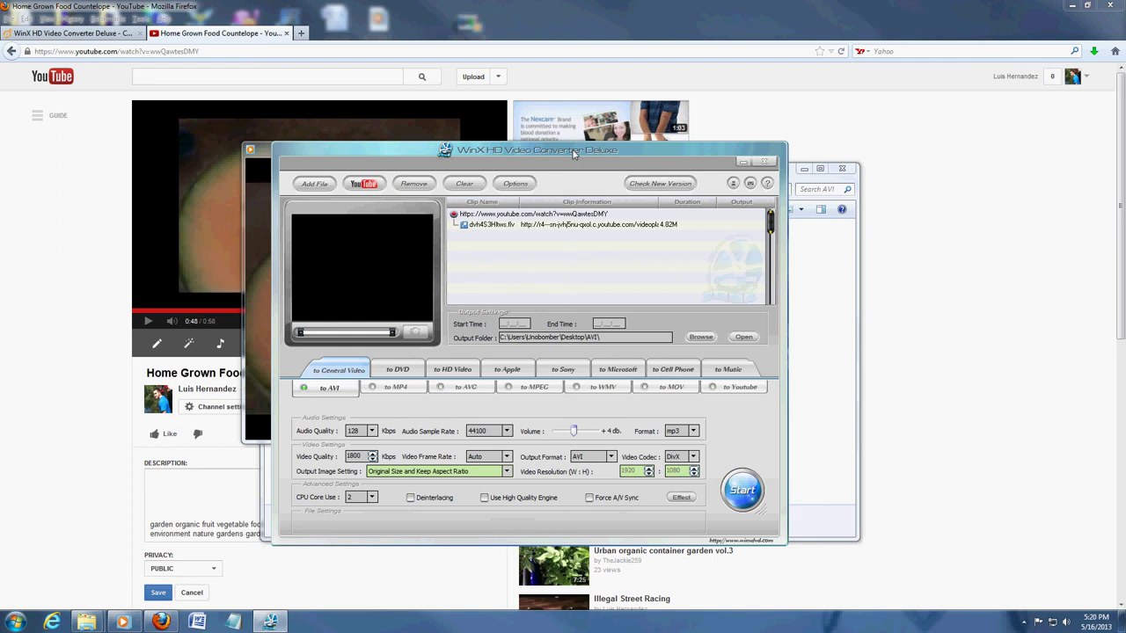
click(115, 34)
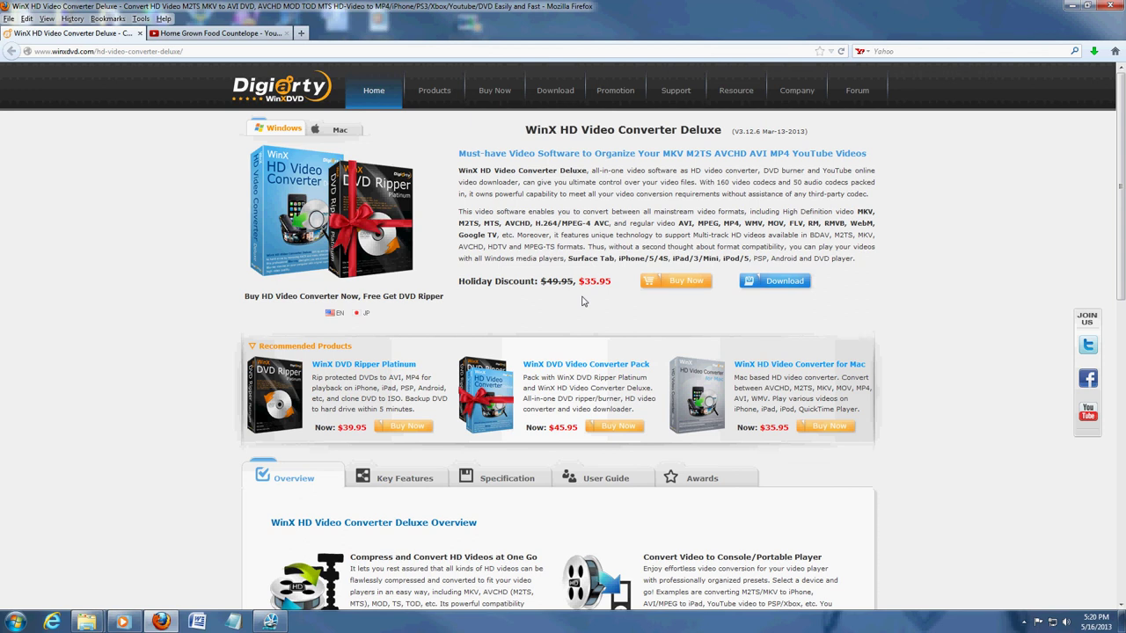
Step: Browse the winxdvd.com Products list, including DVD Ripper Platinum at $39.95 and HD Video Converter Deluxe
click(433, 90)
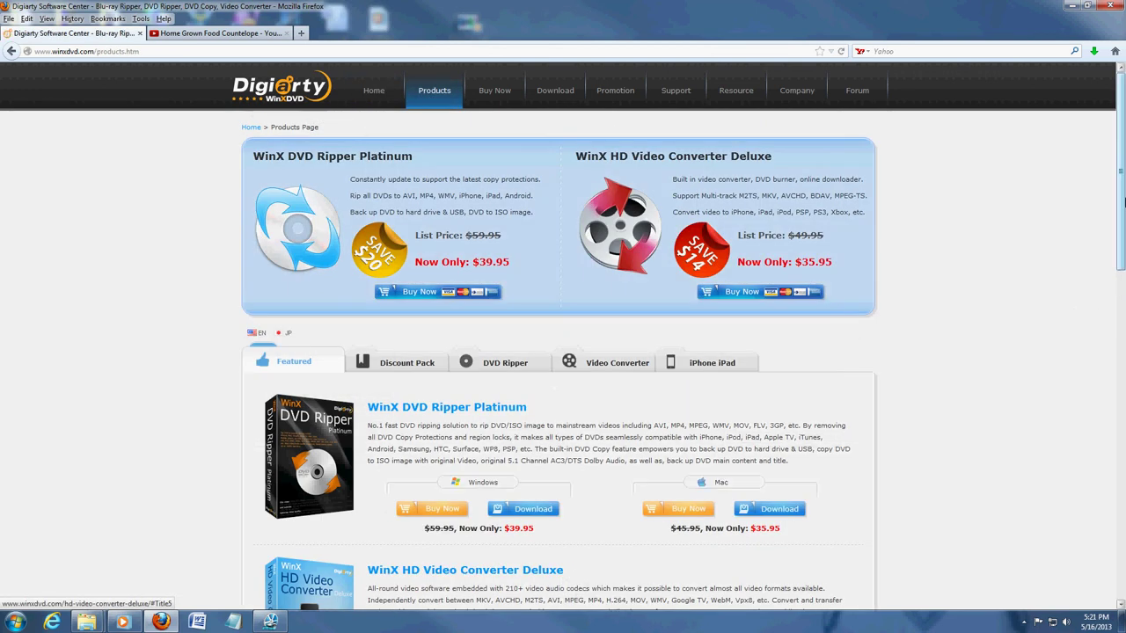
scroll(595, 216, down, 5)
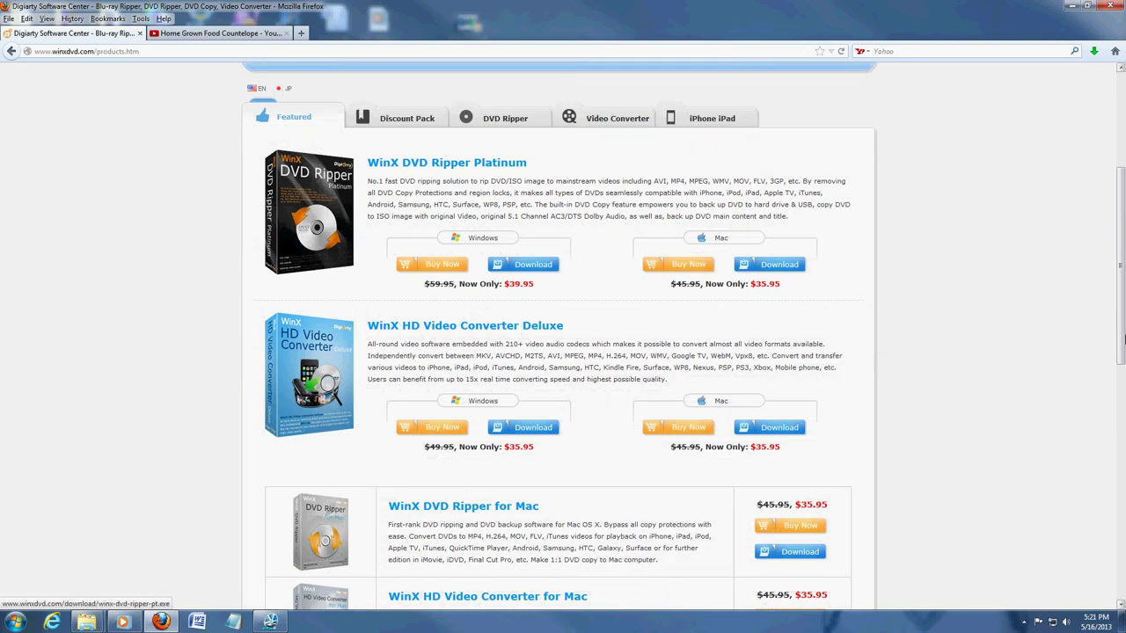
drag(1117, 224, 1081, 323)
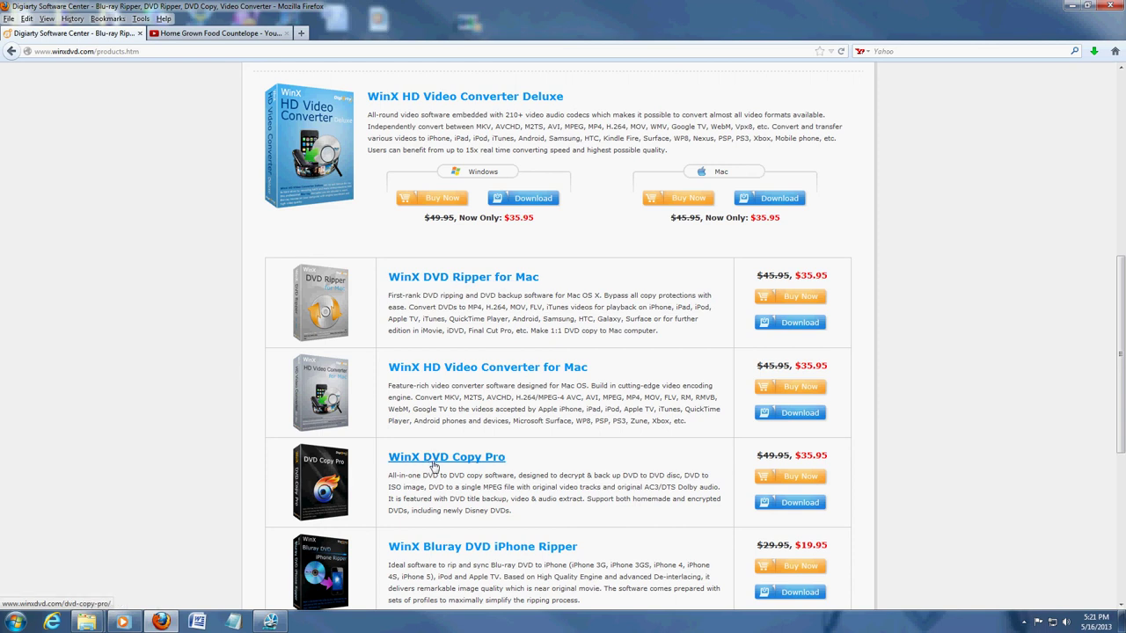
scroll(1122, 268, down, 7)
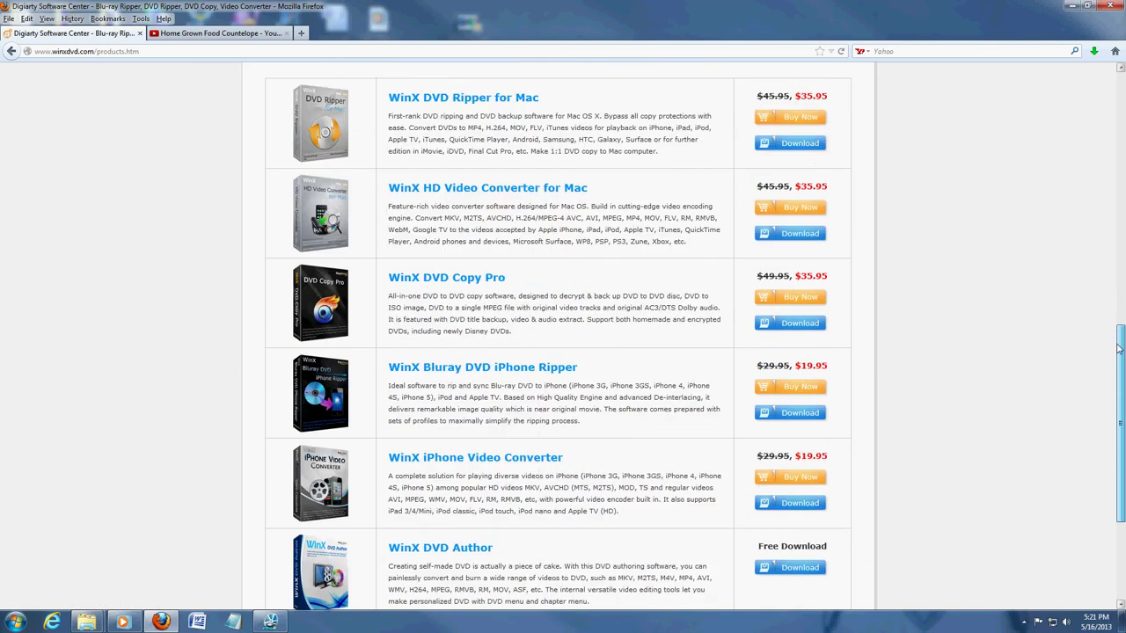
scroll(1106, 238, up, 7)
scroll(1107, 237, up, 5)
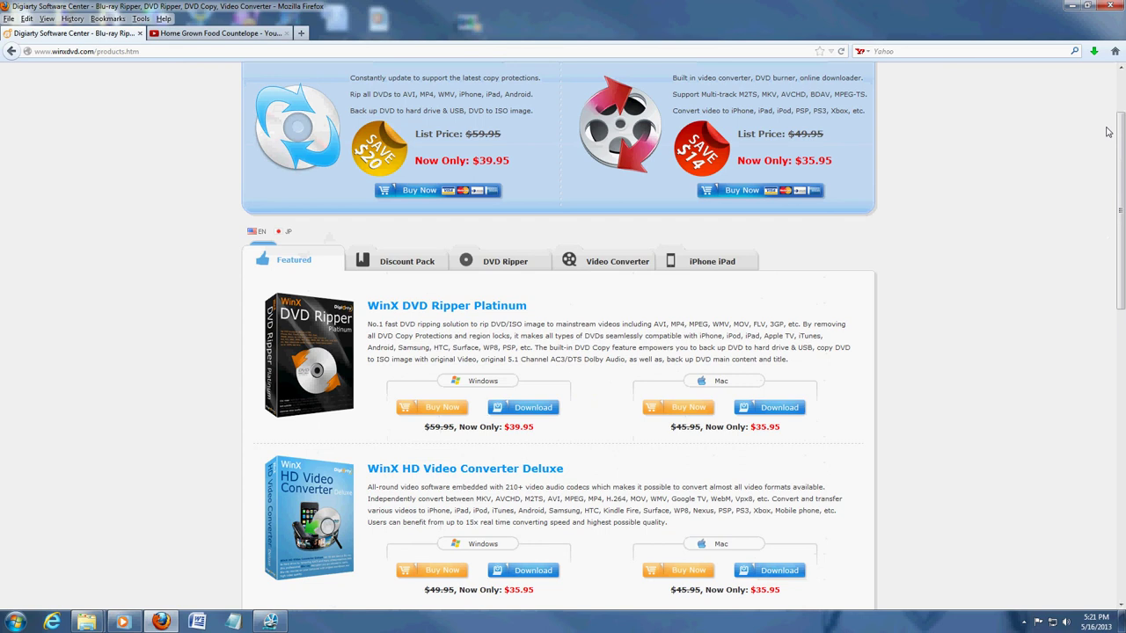
Step: Minimize Firefox and nudge the converter window slightly up and left on the desktop
click(1071, 6)
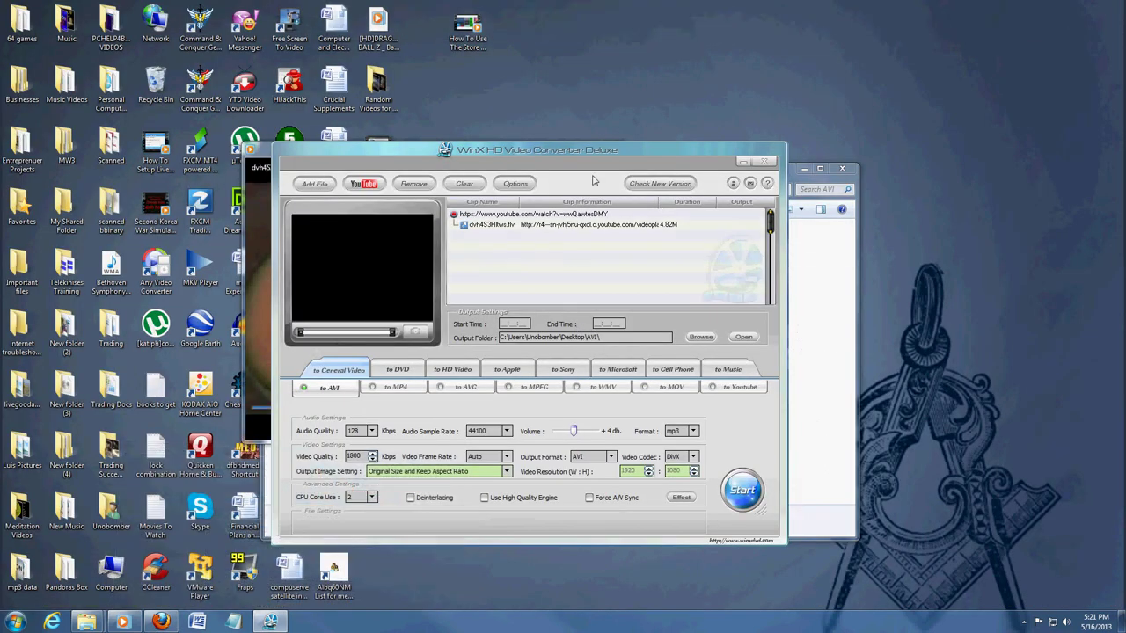
drag(584, 155, 580, 146)
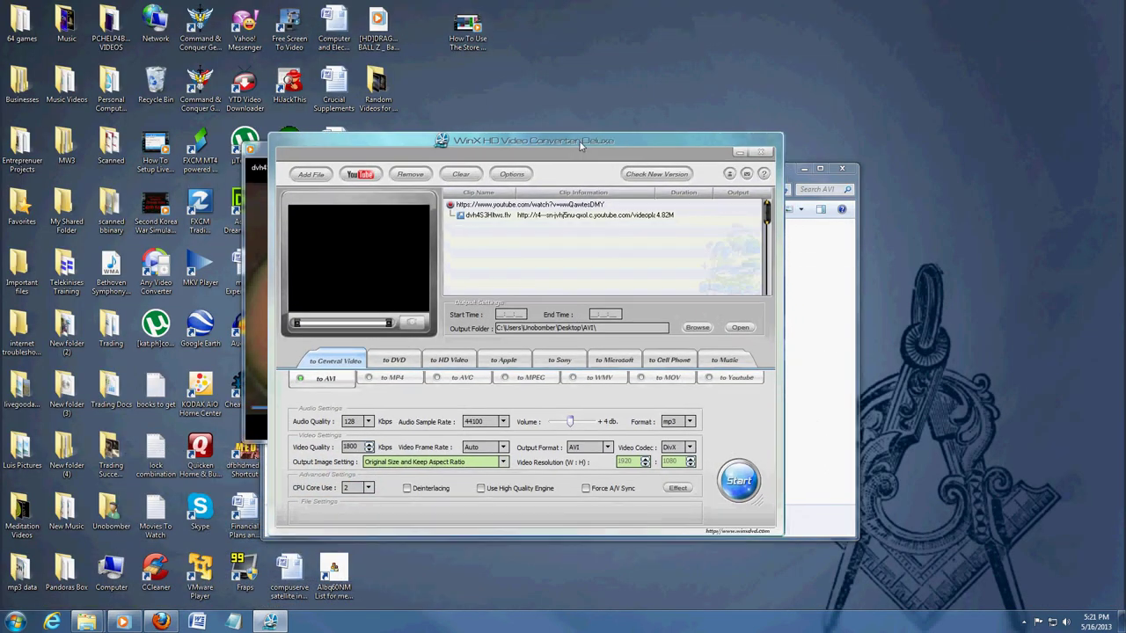